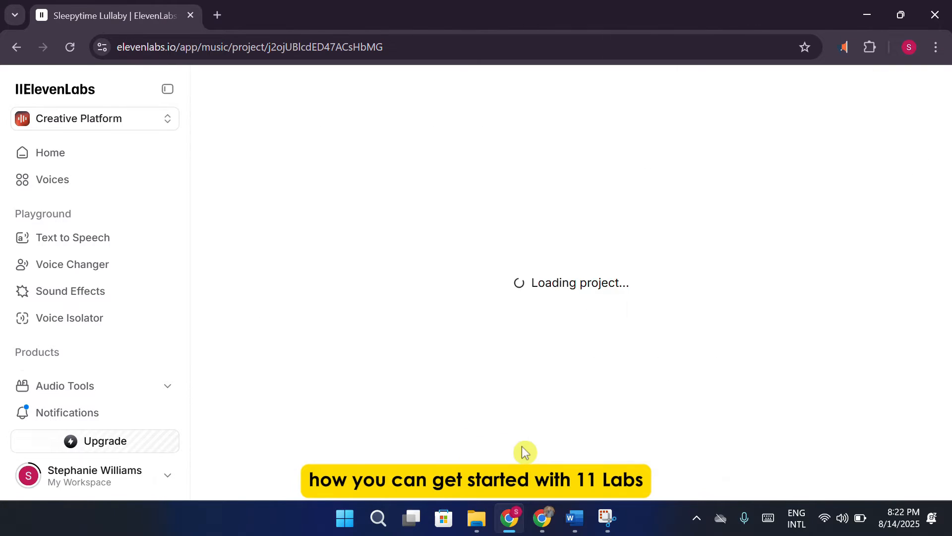
{"action": "left_click", "coordinate": [571, 388]}
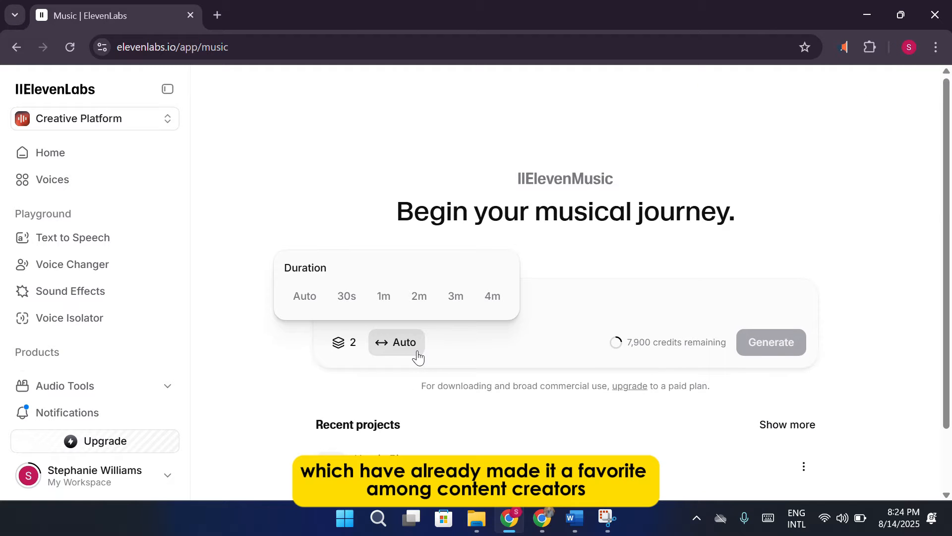
Set the number of variants for the new song to 1.
{"action": "left_click", "coordinate": [342, 349]}
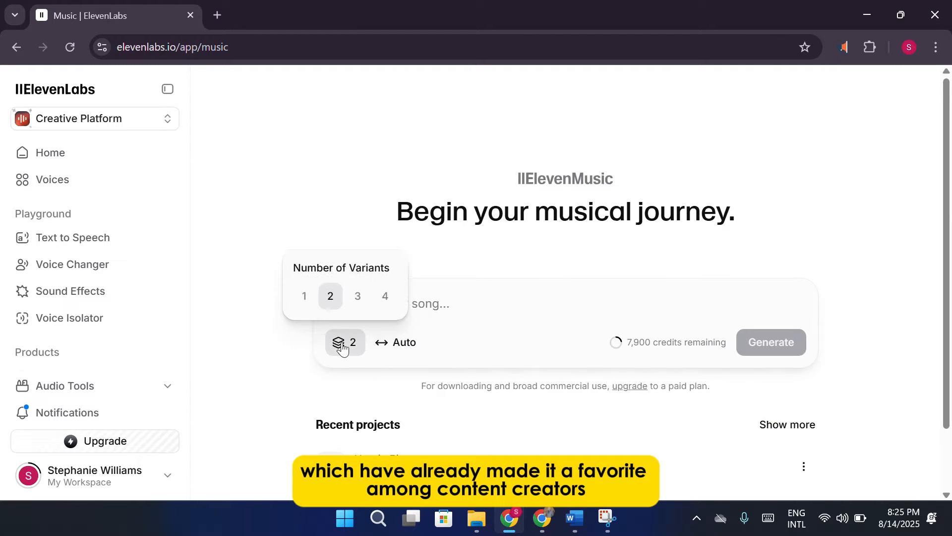
{"action": "left_click", "coordinate": [304, 296]}
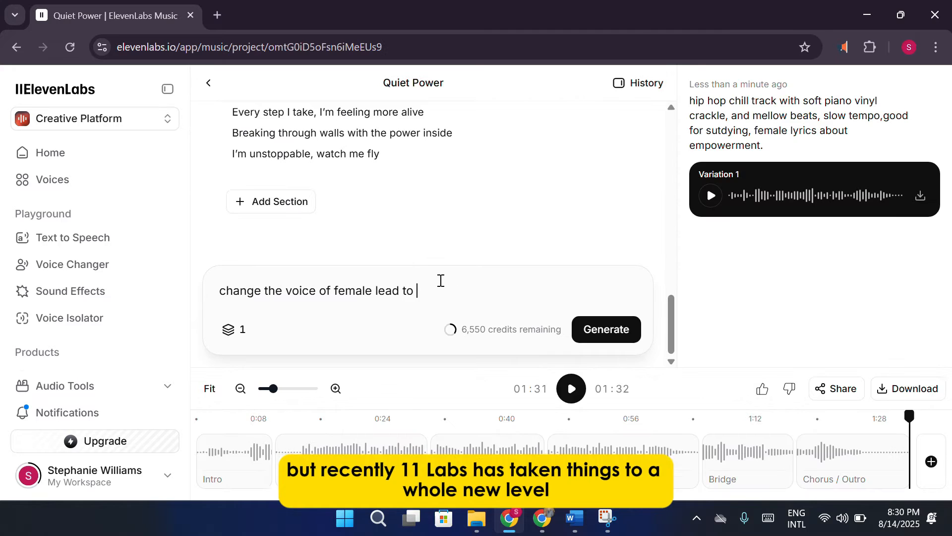
Complete the Quiet Power follow-up prompt with "a more soft and young voice" for the female lead and submit it.
{"action": "type", "text": "a more soft and you"}
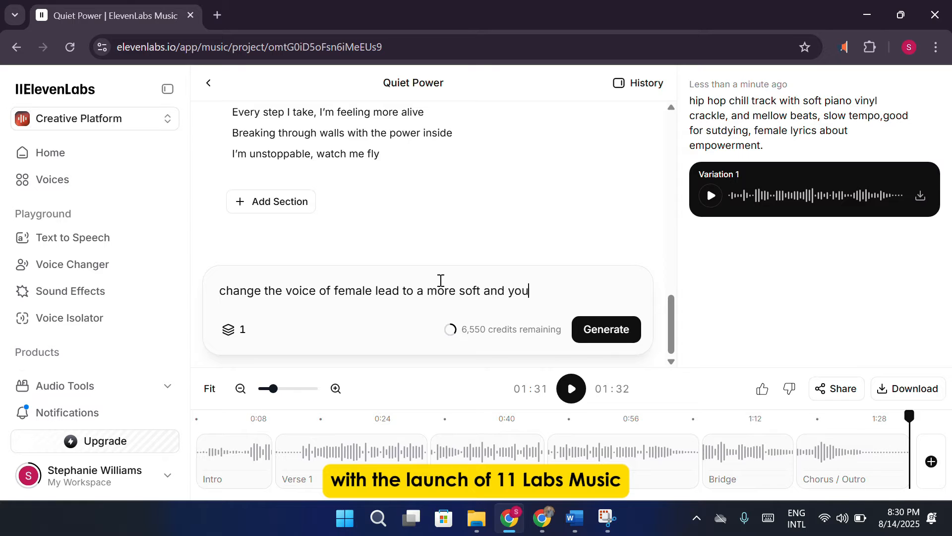
{"action": "type", "text": "ng voice"}
{"action": "key", "text": "Return"}
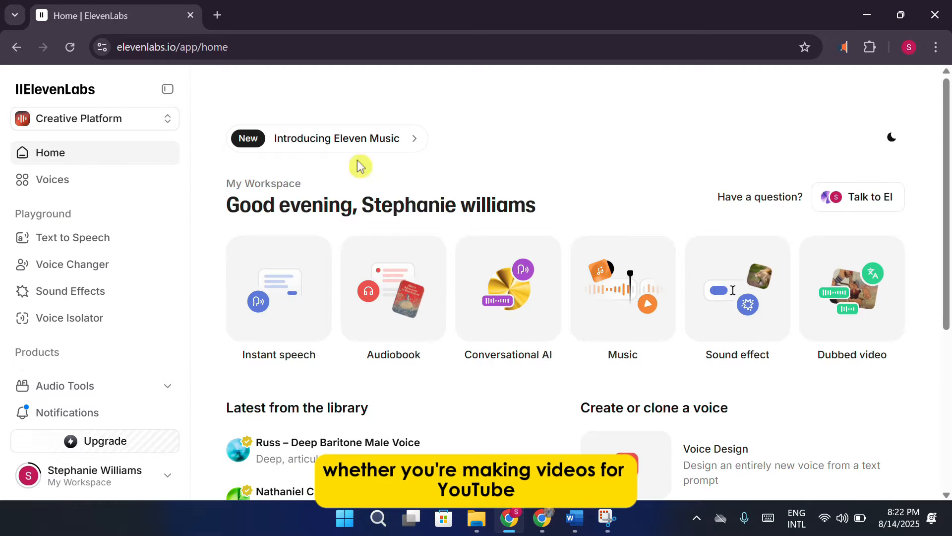
Go to the Music section, open the recent project Sleepytime Lullaby and play the song.
{"action": "scroll", "coordinate": [106, 243], "scroll_direction": "down", "scroll_amount": 3}
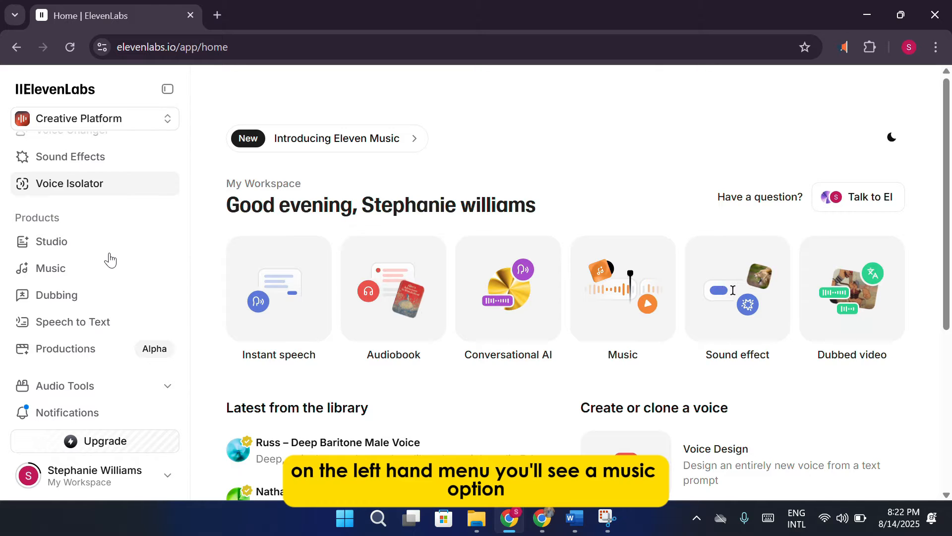
{"action": "left_click", "coordinate": [114, 278]}
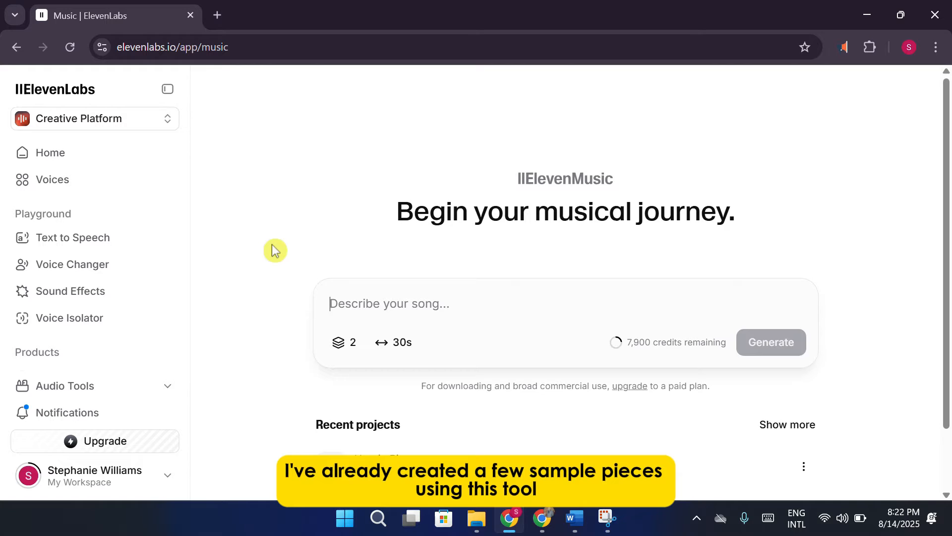
{"action": "scroll", "coordinate": [275, 249], "scroll_direction": "down", "scroll_amount": 1}
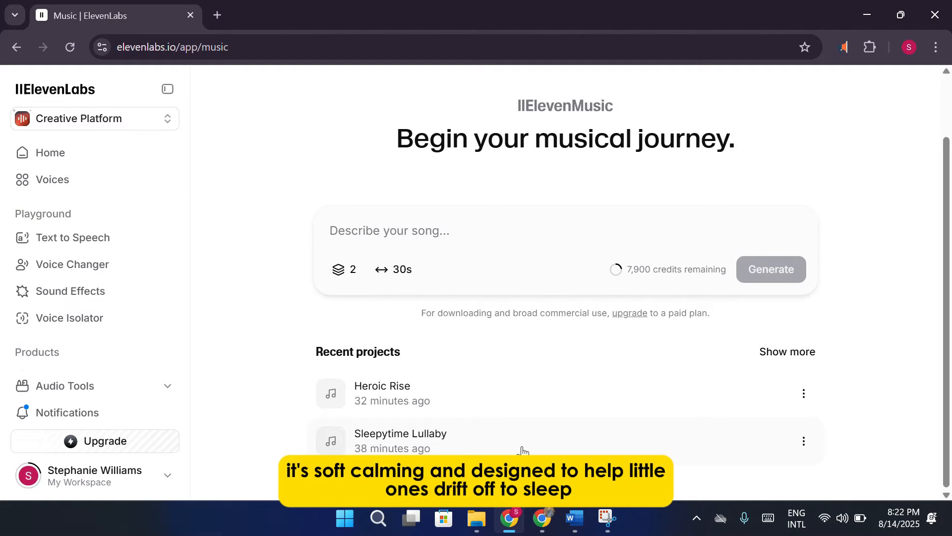
{"action": "left_click", "coordinate": [524, 449]}
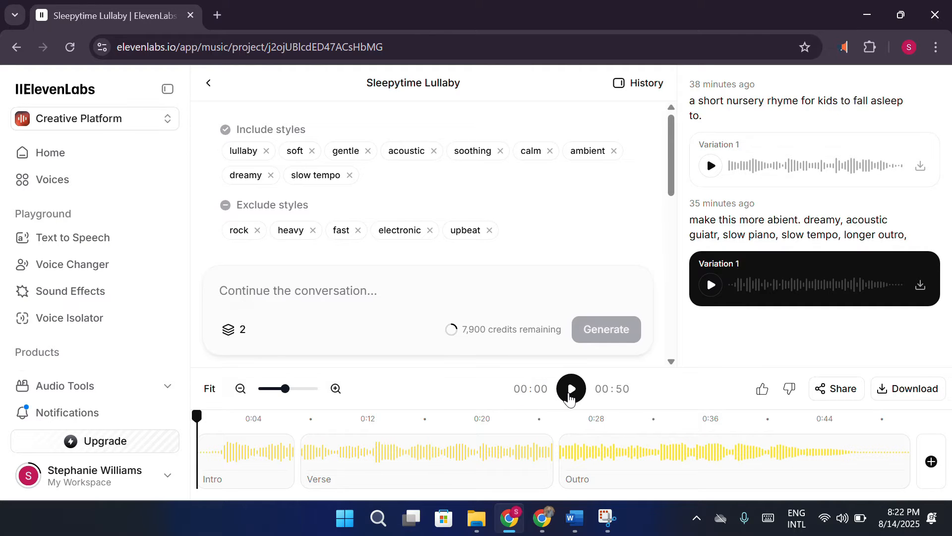
{"action": "left_click", "coordinate": [570, 392]}
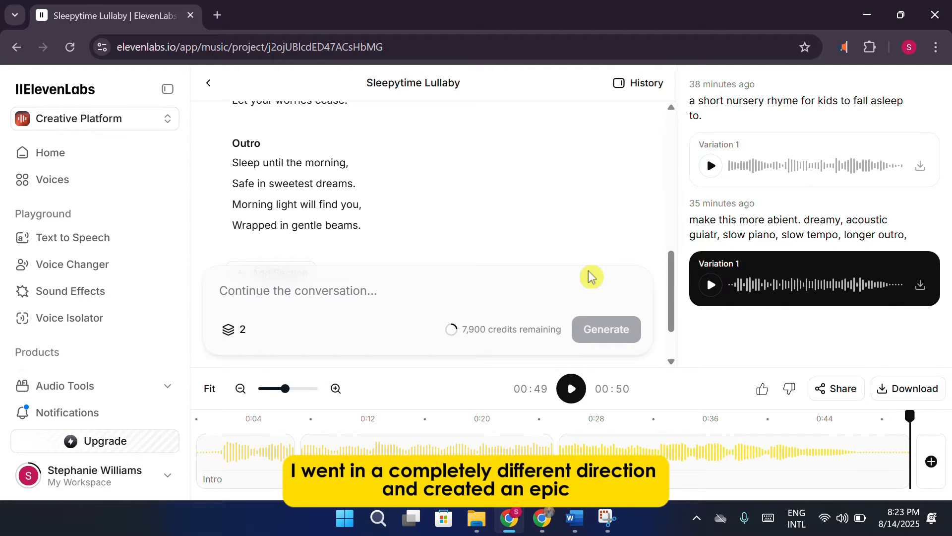
Return to the recent projects, open Heroic Rise and play the track.
{"action": "left_click", "coordinate": [211, 88]}
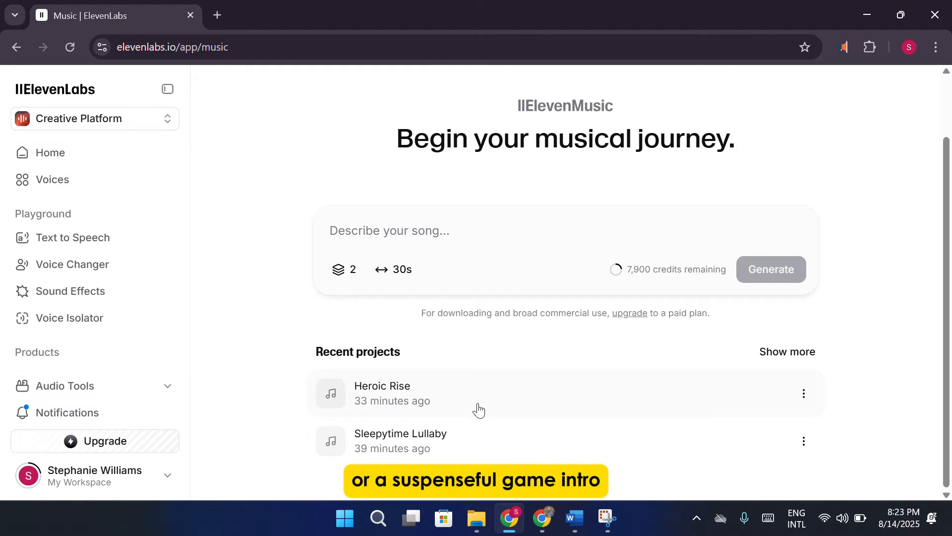
{"action": "left_click", "coordinate": [479, 410]}
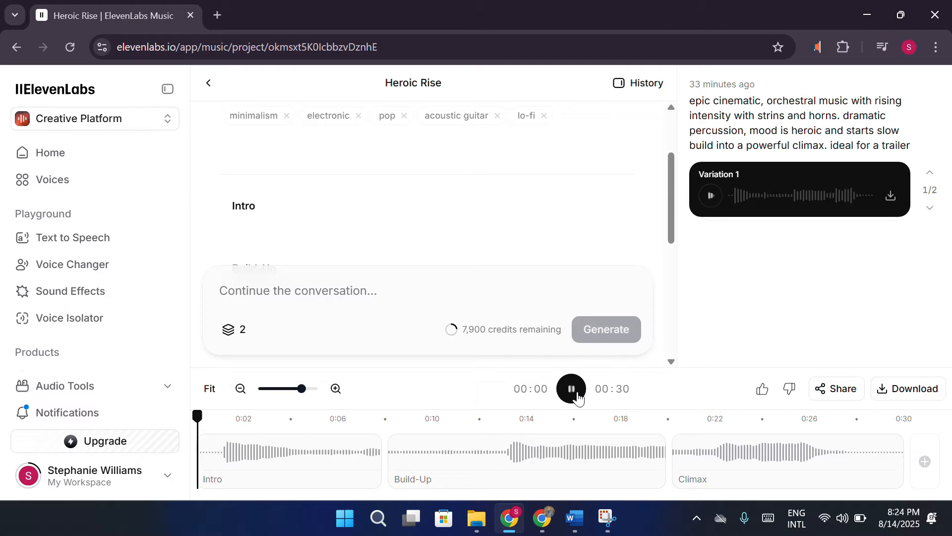
{"action": "left_click", "coordinate": [571, 388]}
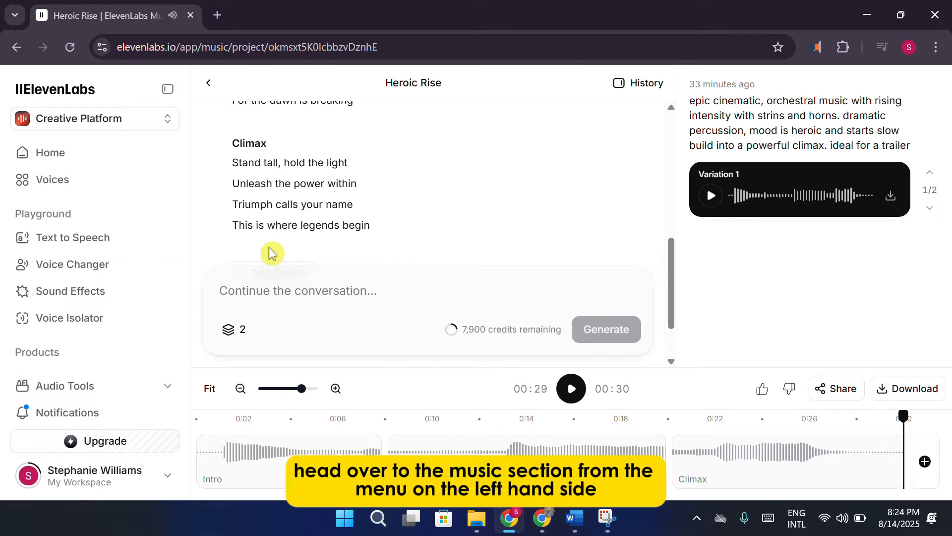
Start a new song in the Music section with the duration set to Auto and the number of variants set to 1.
{"action": "scroll", "coordinate": [70, 283], "scroll_direction": "down", "scroll_amount": 3}
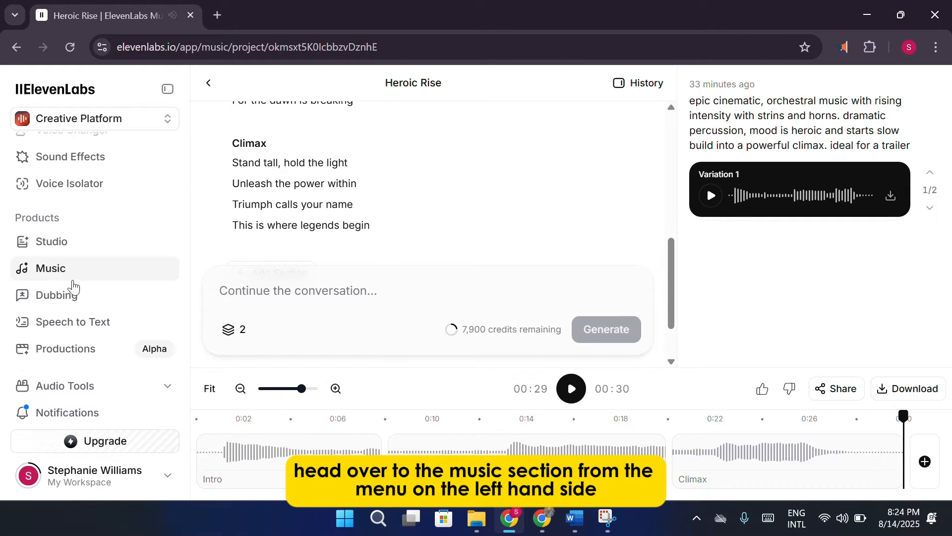
{"action": "left_click", "coordinate": [108, 274]}
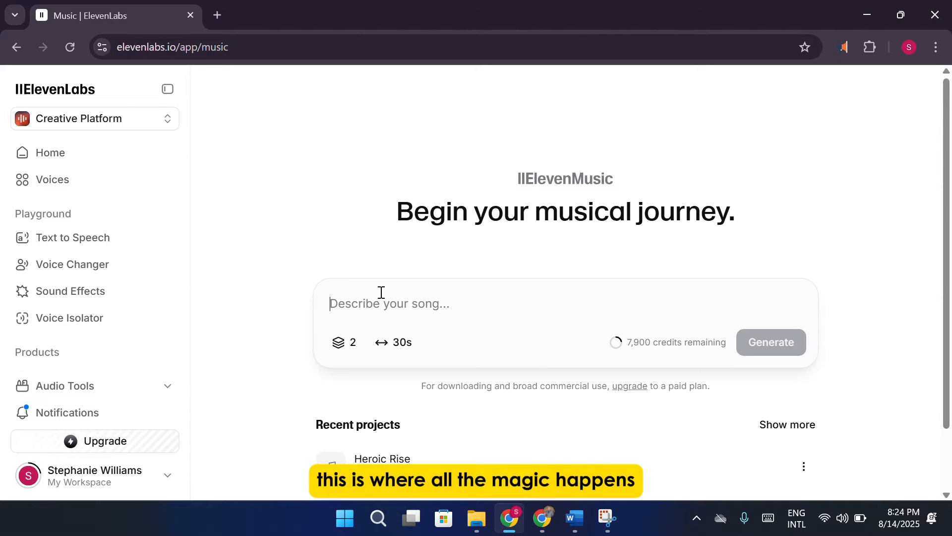
{"action": "left_click", "coordinate": [394, 340]}
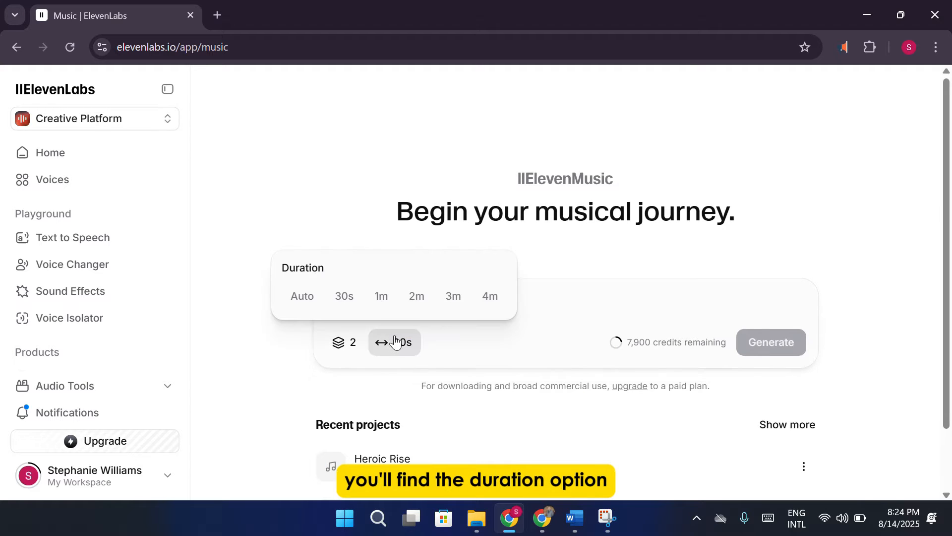
{"action": "left_click", "coordinate": [302, 297]}
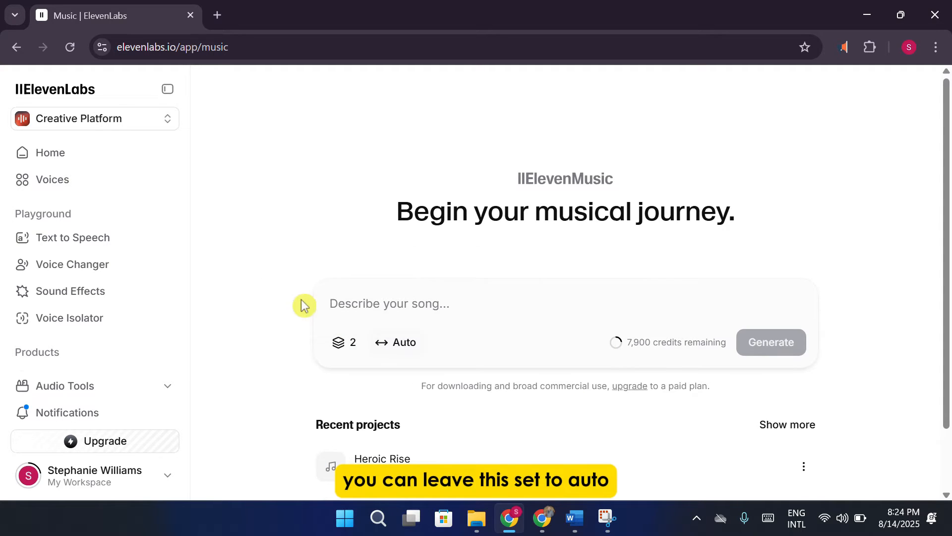
{"action": "left_click", "coordinate": [418, 357]}
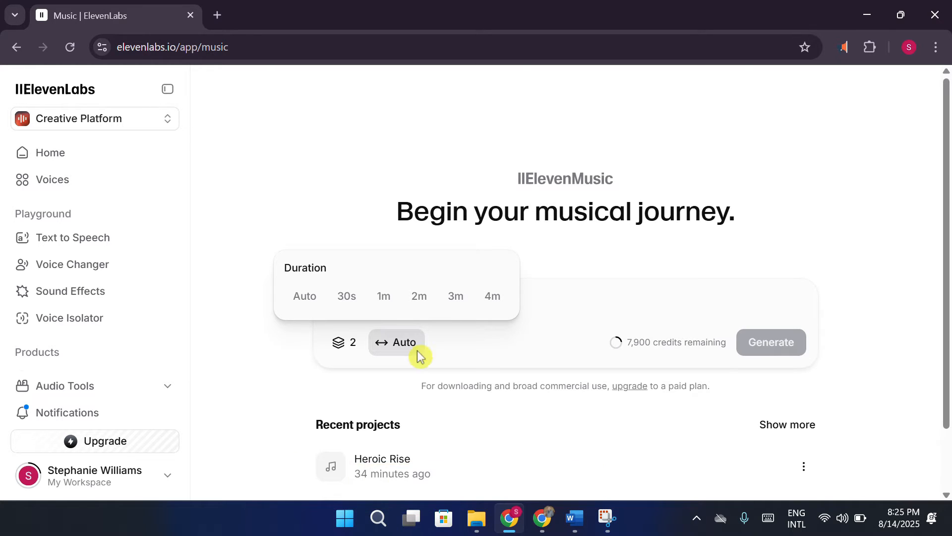
{"action": "mouse_move", "coordinate": [342, 348]}
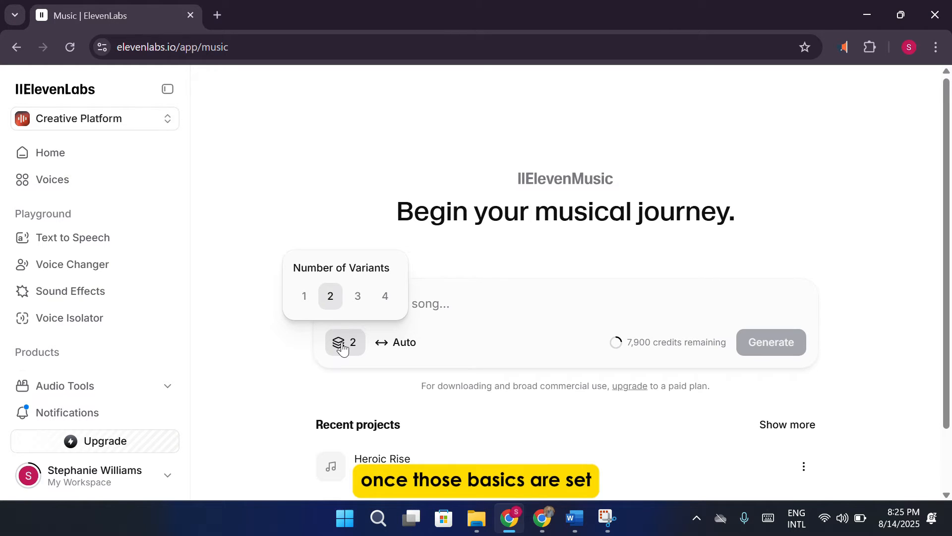
{"action": "left_click", "coordinate": [304, 296]}
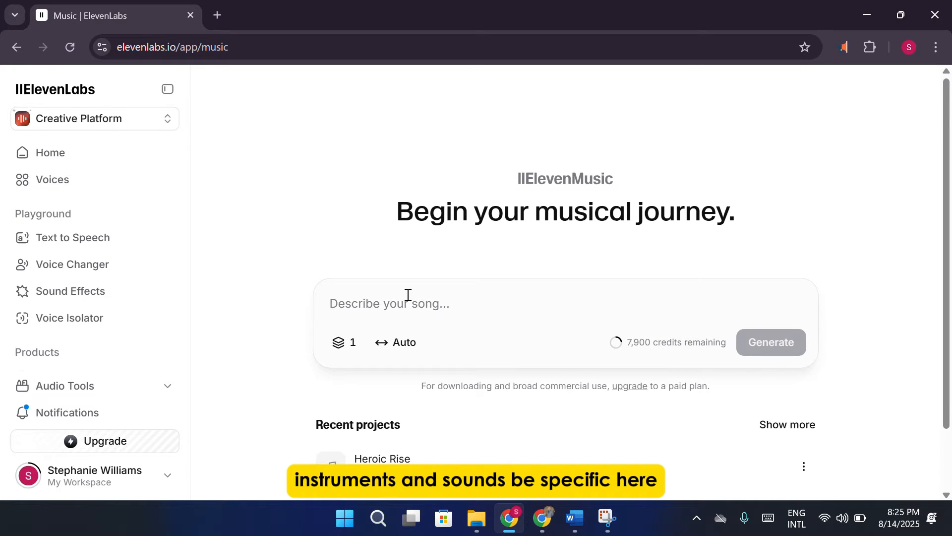
Begin the song description with "hip hop chill track with soft piano vinyl crackle, and mellow beats,".
{"action": "left_click", "coordinate": [407, 295]}
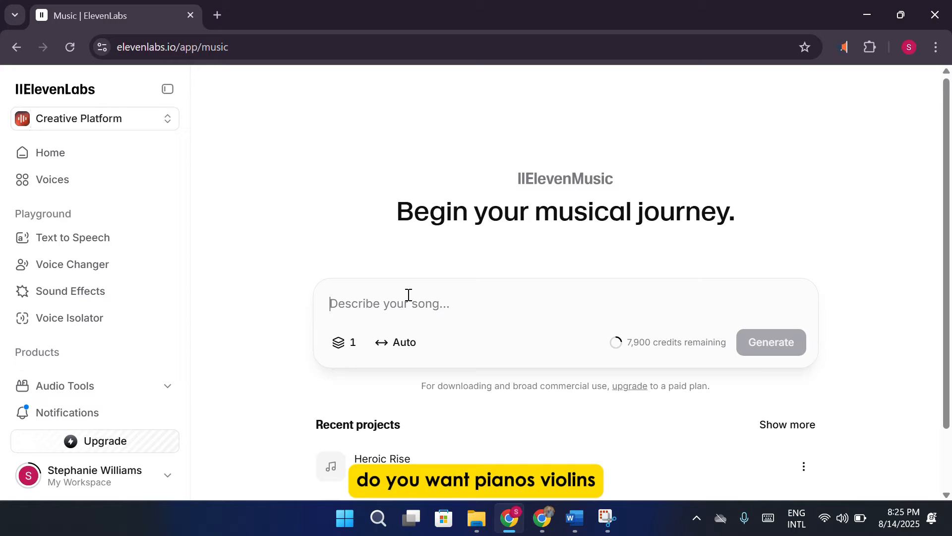
{"action": "left_click", "coordinate": [528, 239]}
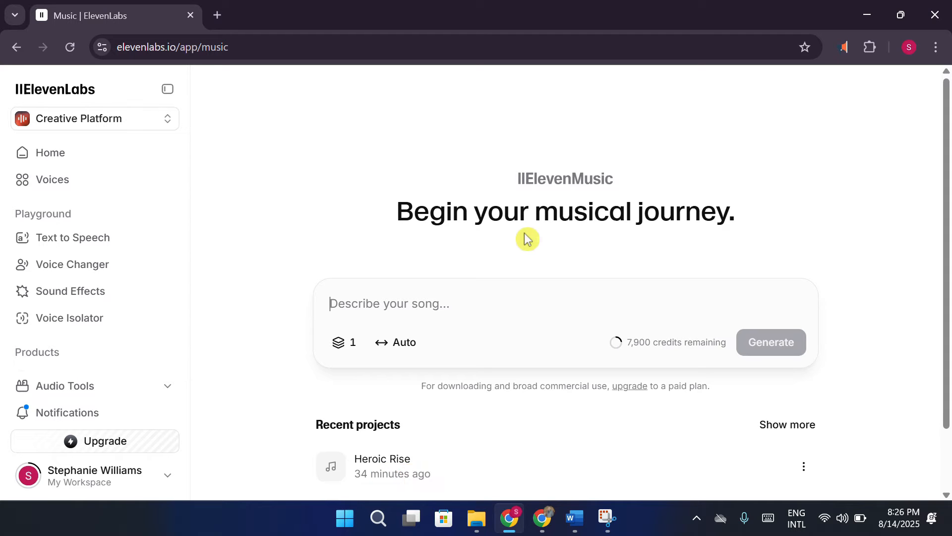
{"action": "type", "text": "hip"}
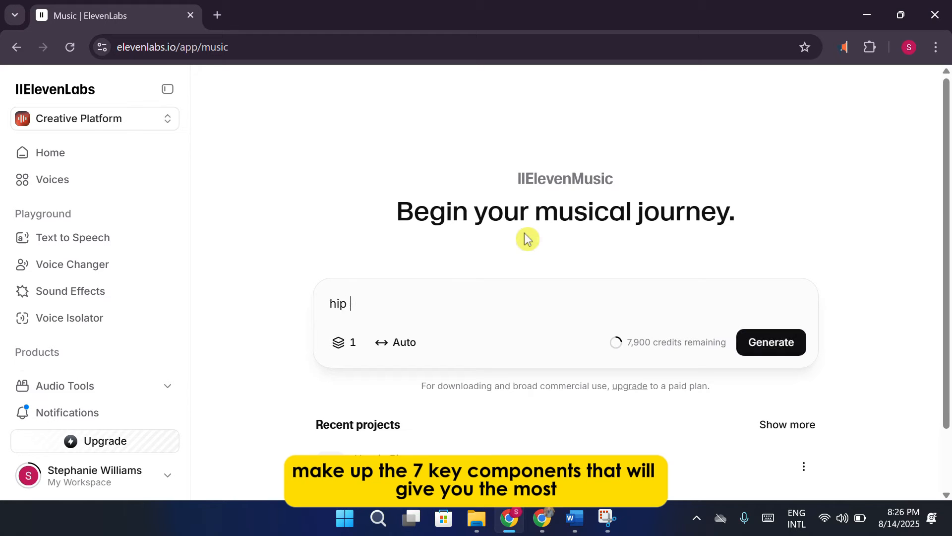
{"action": "type", "text": " hop "}
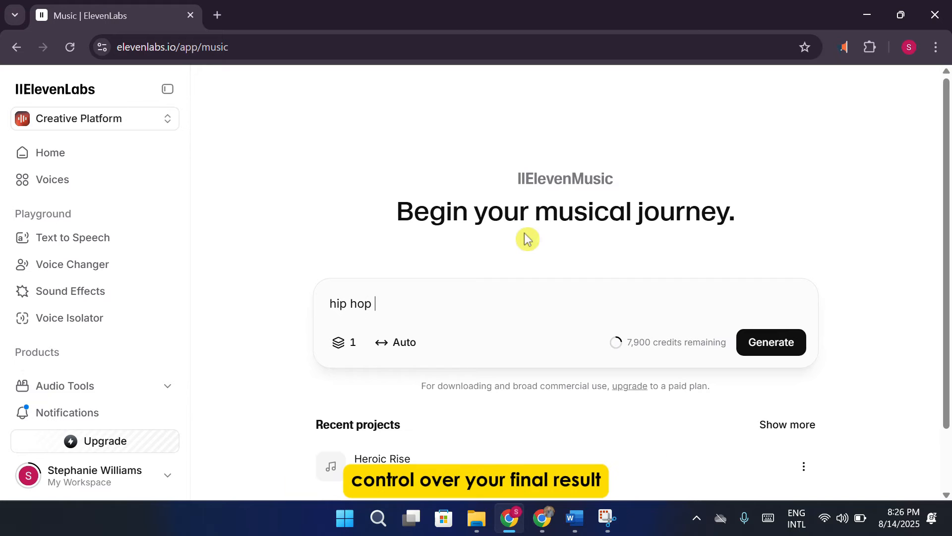
{"action": "type", "text": "chill "}
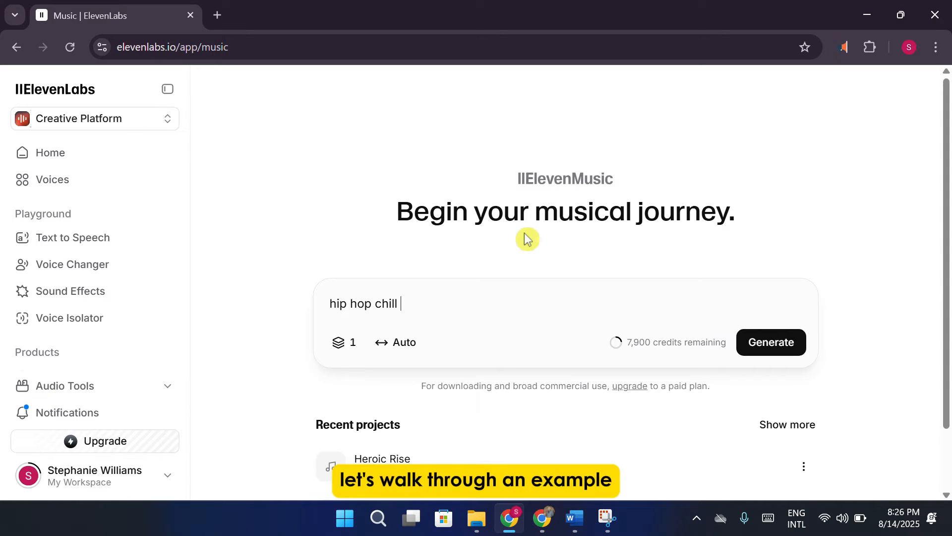
{"action": "type", "text": "track with s"}
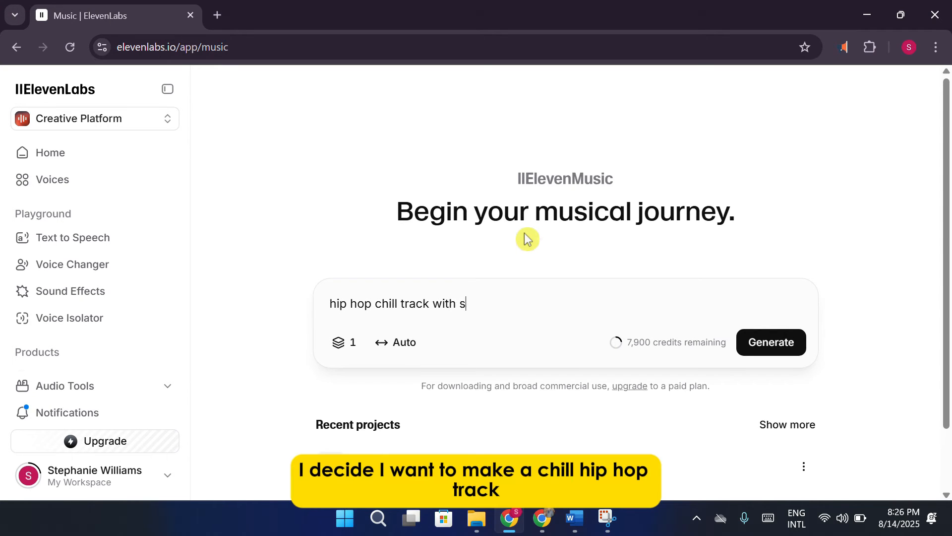
{"action": "type", "text": "oft piano "}
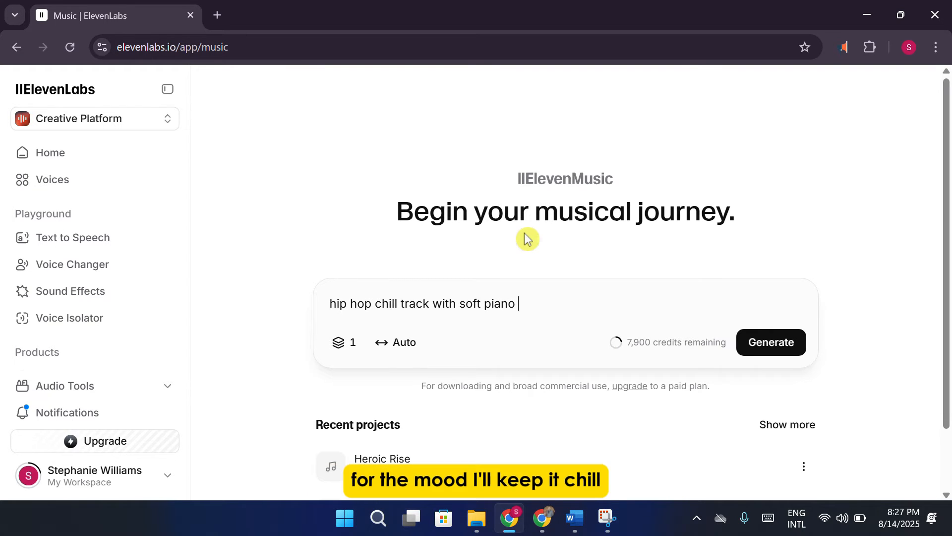
{"action": "type", "text": "vinyl "}
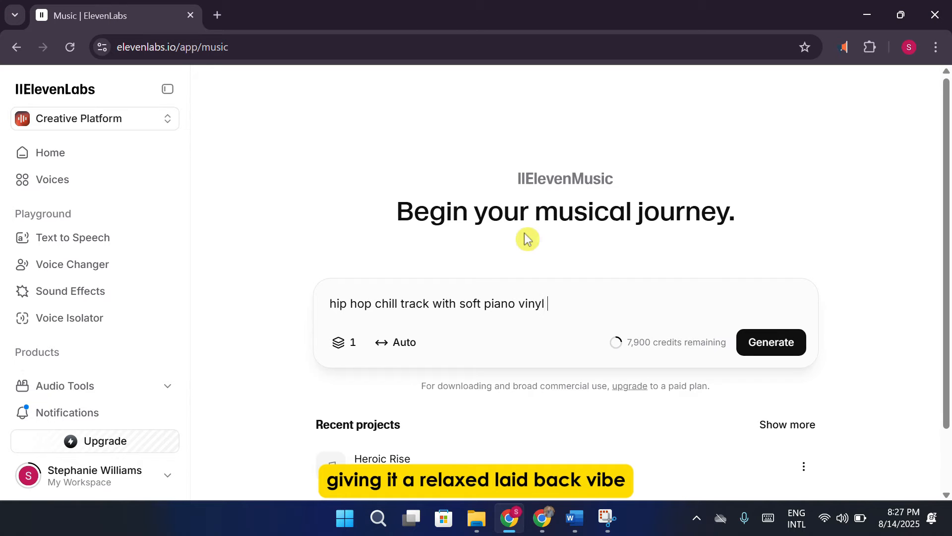
{"action": "type", "text": "cr"}
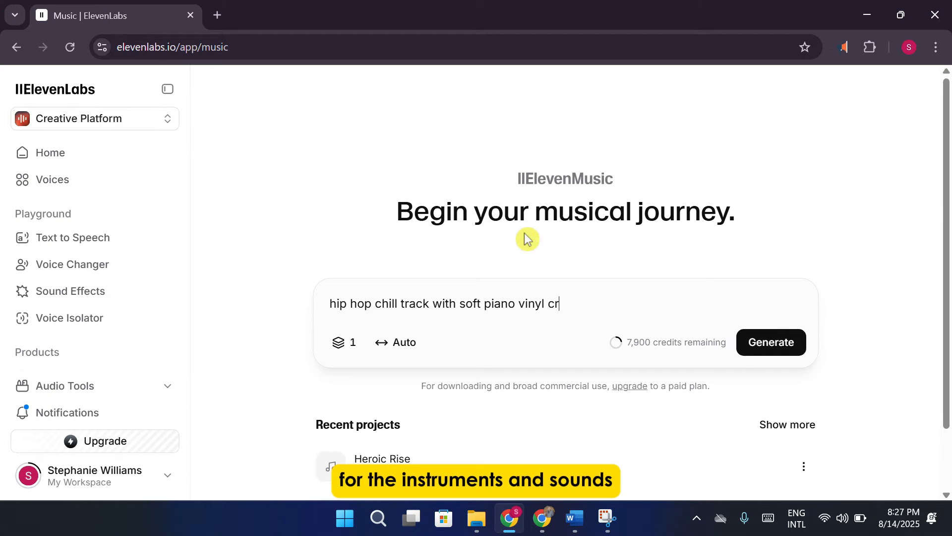
{"action": "type", "text": "ackle, "}
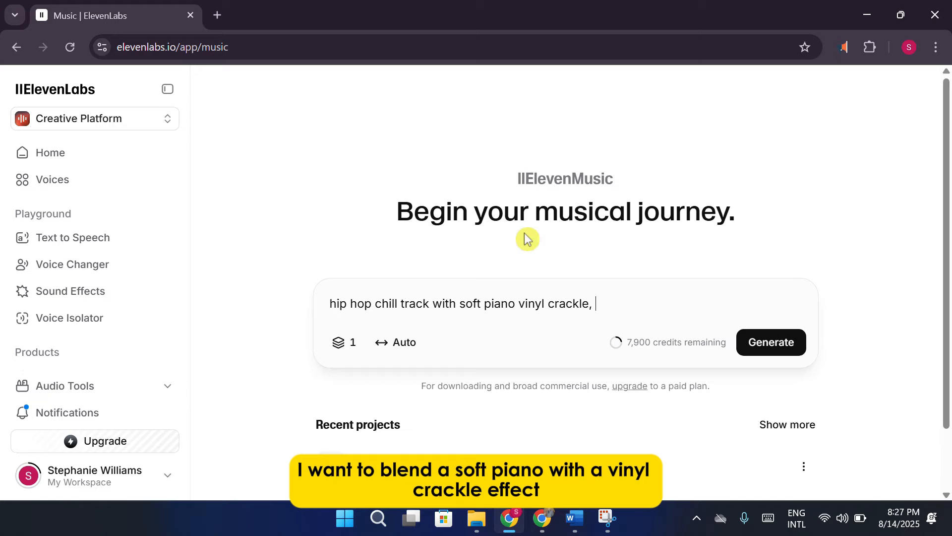
{"action": "type", "text": "and mel"}
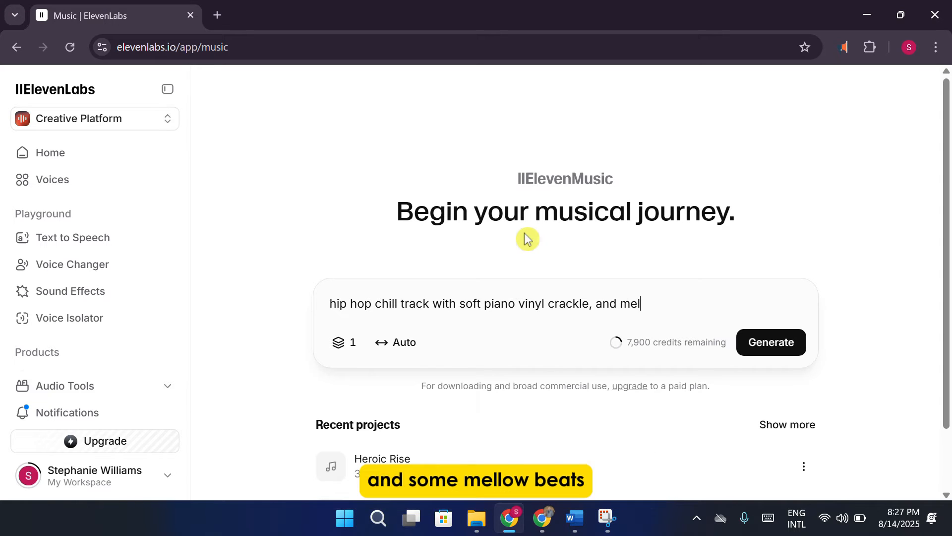
{"action": "type", "text": "low"}
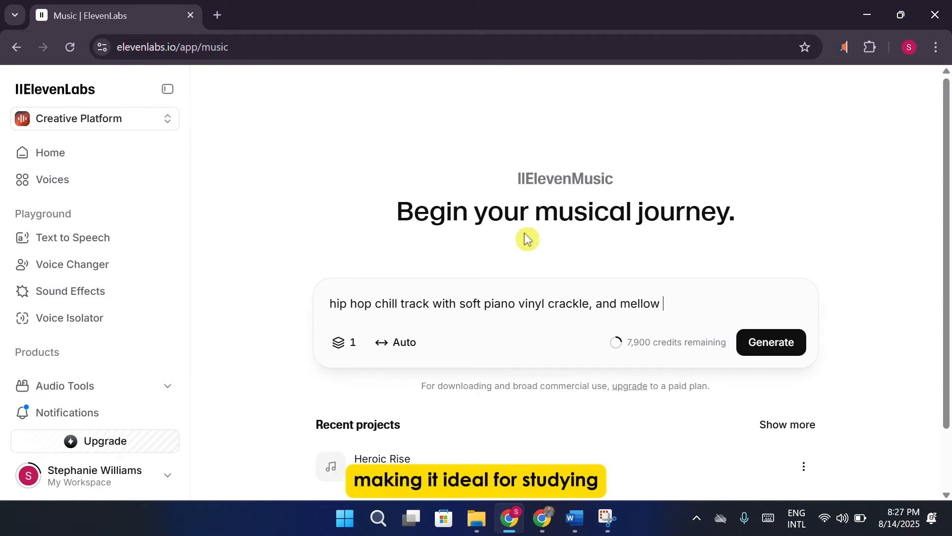
{"action": "type", "text": "beats,"}
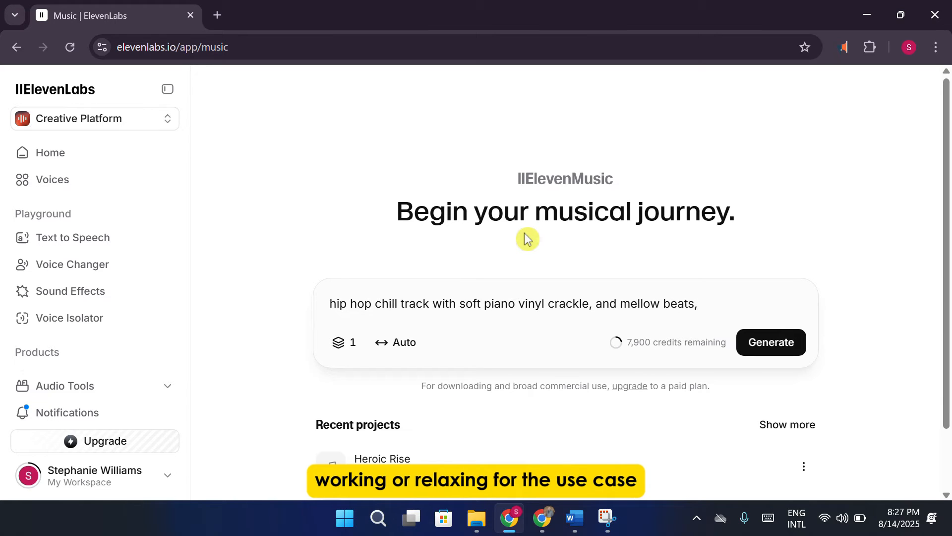
Complete the song description with "slow tempo,good for sutdying, female lyrics about empowerment." and generate the song.
{"action": "type", "text": " slow t"}
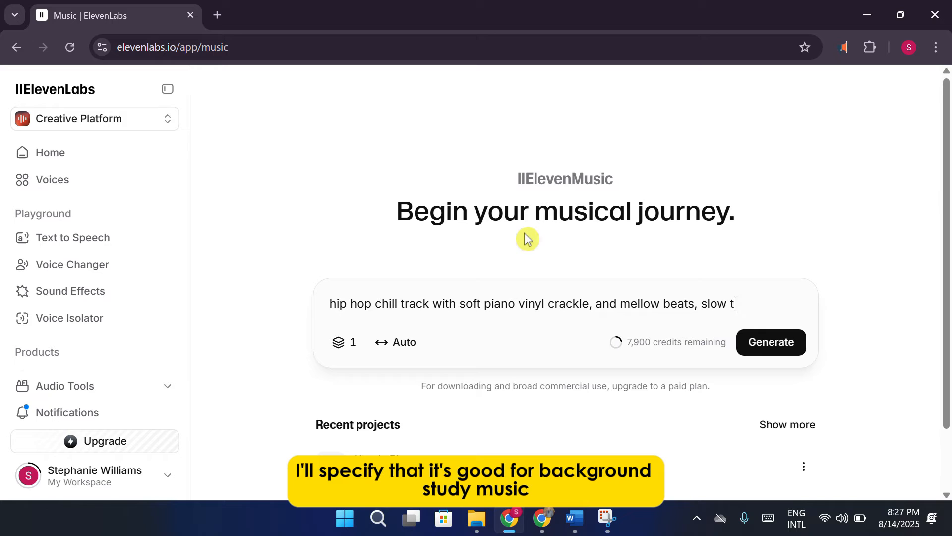
{"action": "type", "text": "empo"}
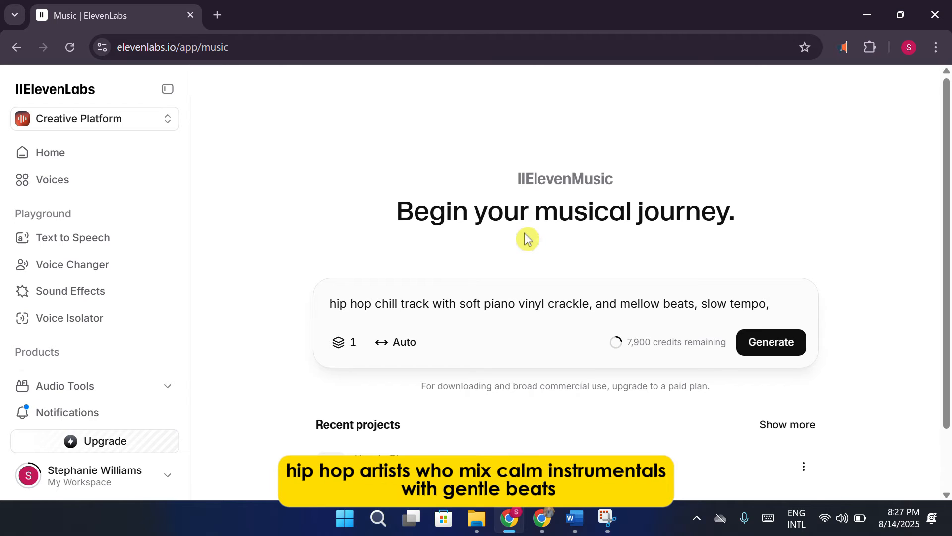
{"action": "type", "text": ",good for su"}
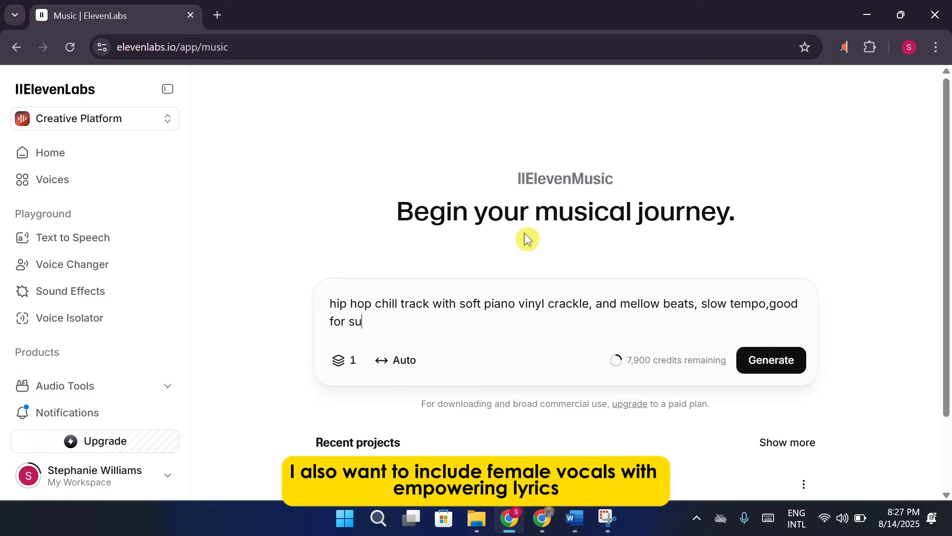
{"action": "type", "text": "tdying"}
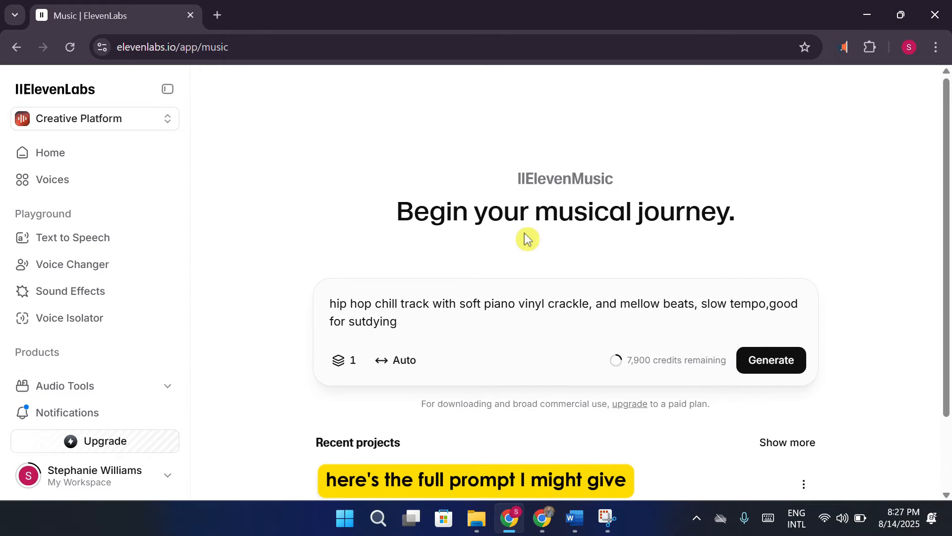
{"action": "type", "text": ", female lyr"}
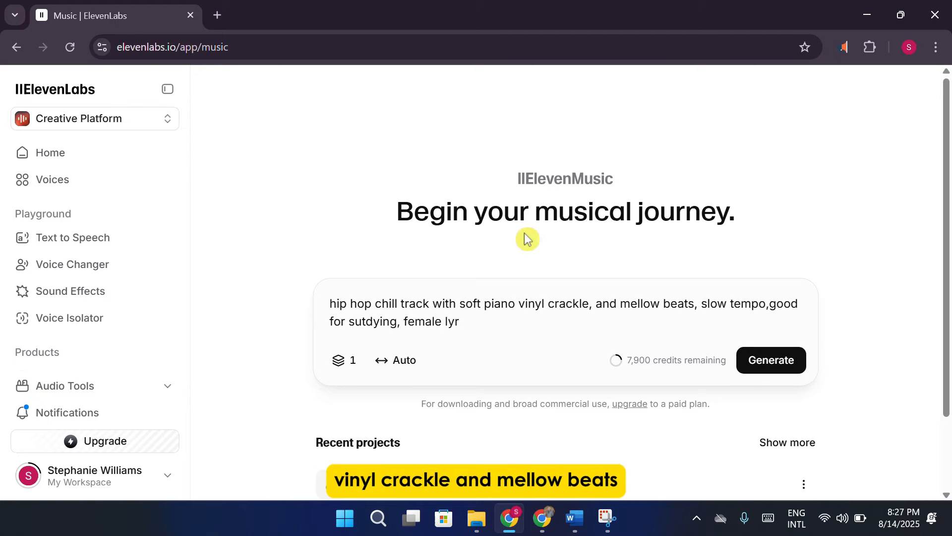
{"action": "type", "text": "ics about"}
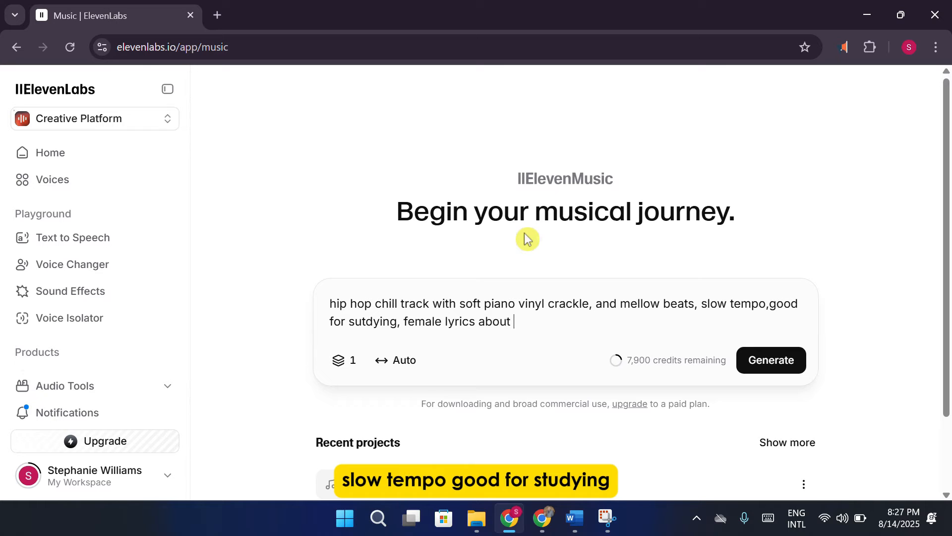
{"action": "type", "text": " empower"}
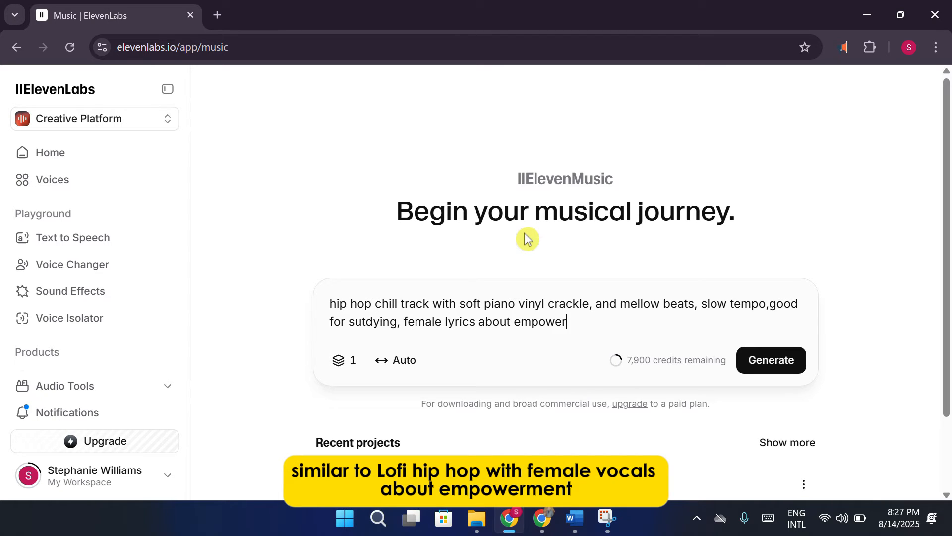
{"action": "type", "text": "ment."}
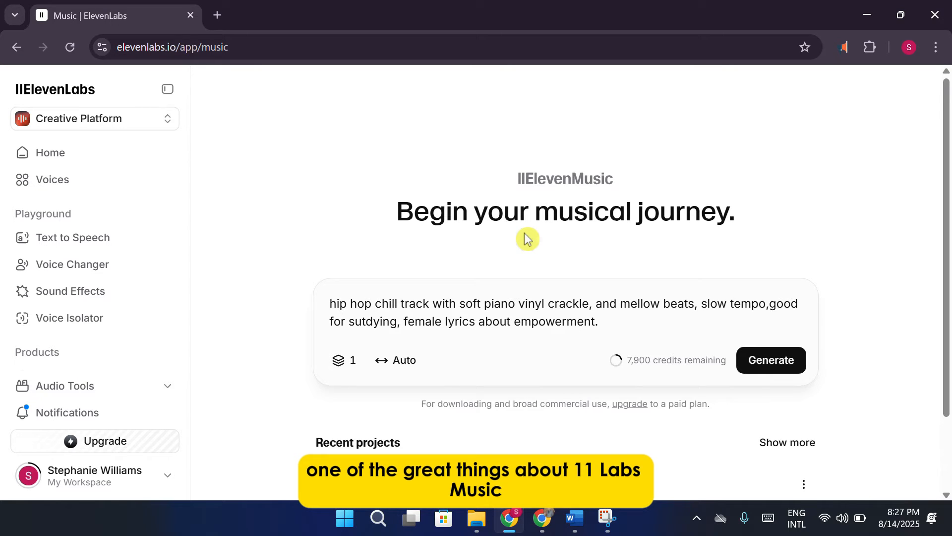
{"action": "key", "text": "Return"}
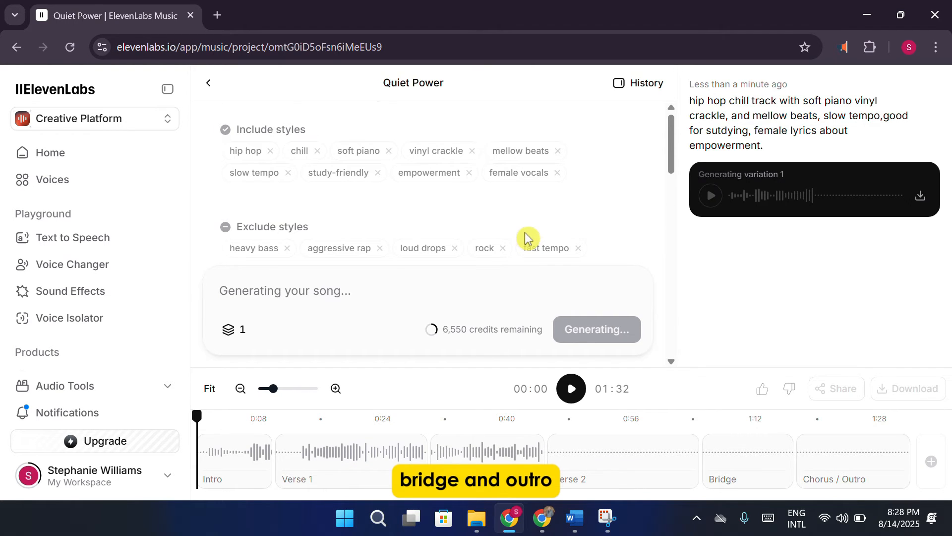
Read through the new song's lyrics from the intro to the final chorus and play the track.
{"action": "scroll", "coordinate": [526, 238], "scroll_direction": "down", "scroll_amount": 5}
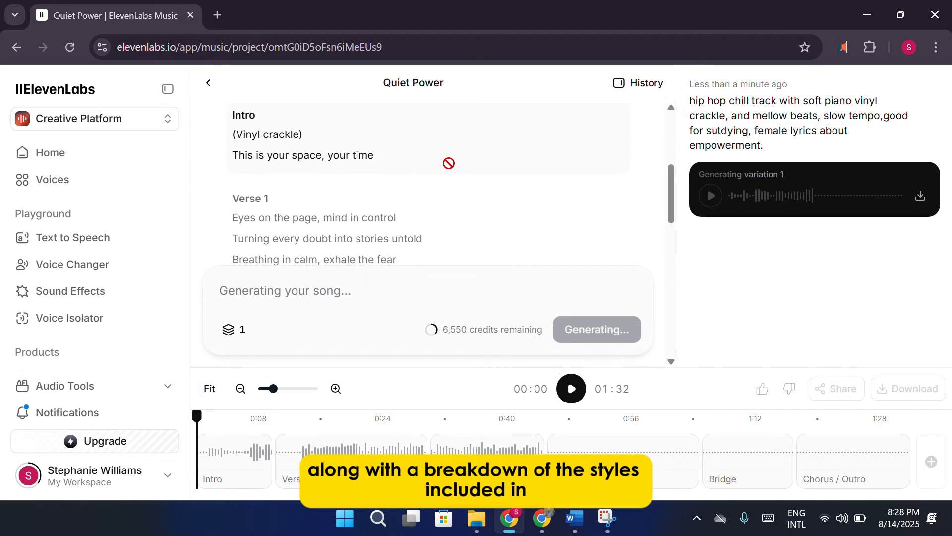
{"action": "scroll", "coordinate": [449, 163], "scroll_direction": "down", "scroll_amount": 2}
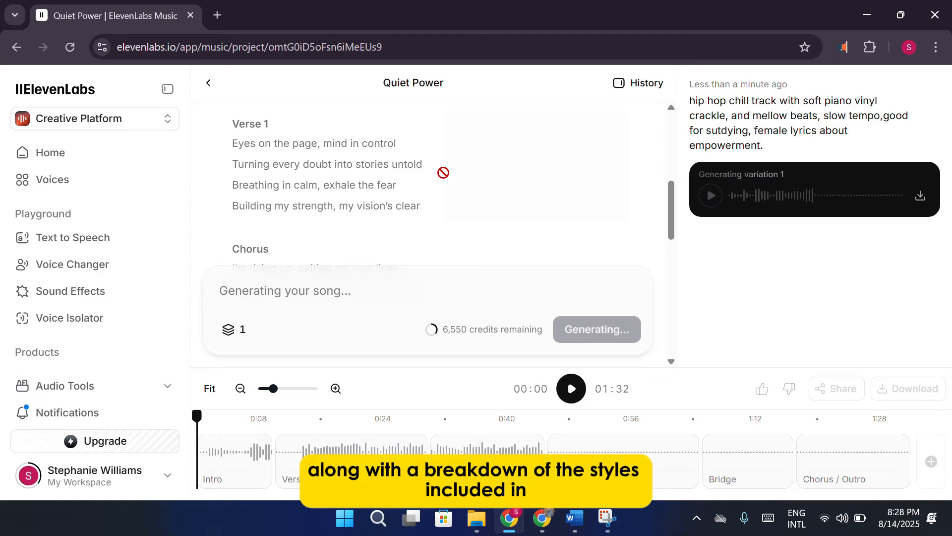
{"action": "scroll", "coordinate": [443, 173], "scroll_direction": "down", "scroll_amount": 4}
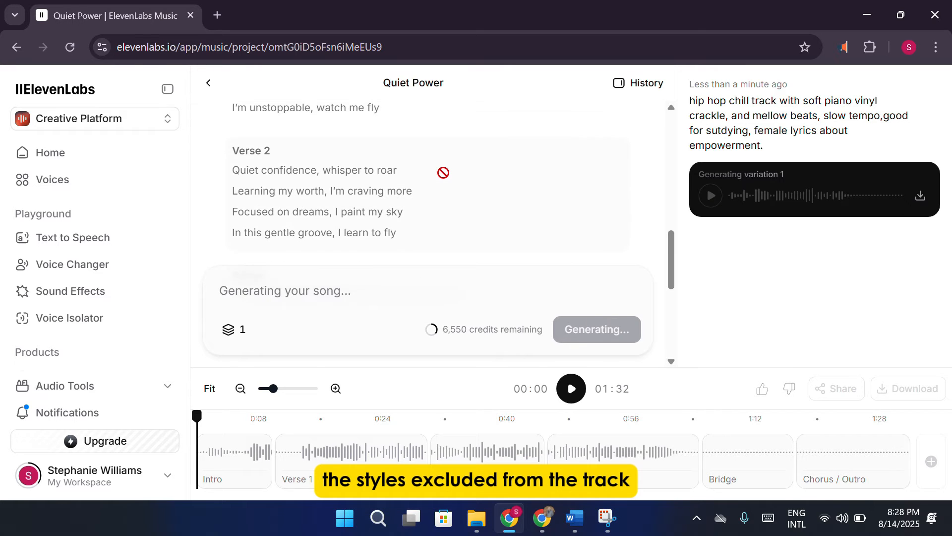
{"action": "scroll", "coordinate": [439, 179], "scroll_direction": "down", "scroll_amount": 2}
{"action": "scroll", "coordinate": [438, 183], "scroll_direction": "down", "scroll_amount": 3}
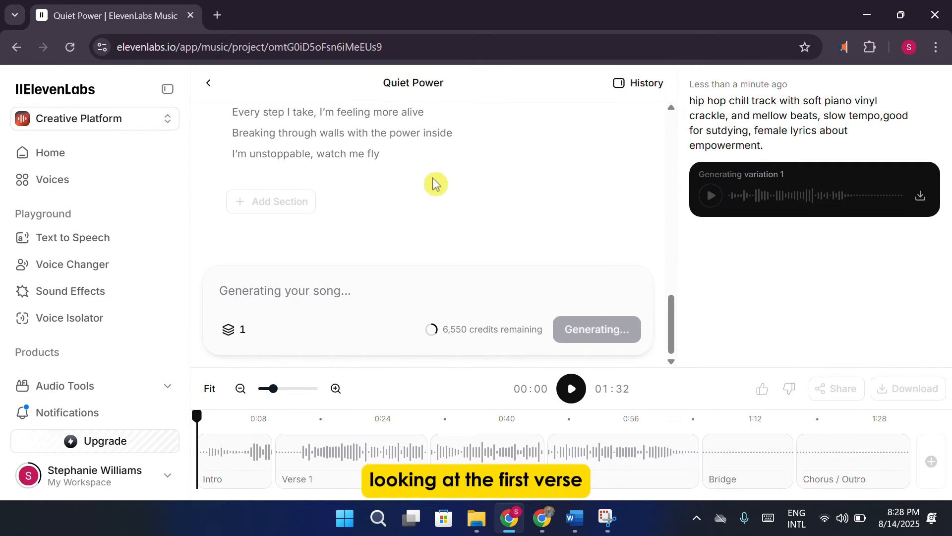
{"action": "scroll", "coordinate": [435, 184], "scroll_direction": "up", "scroll_amount": 5}
{"action": "scroll", "coordinate": [447, 185], "scroll_direction": "down", "scroll_amount": 2}
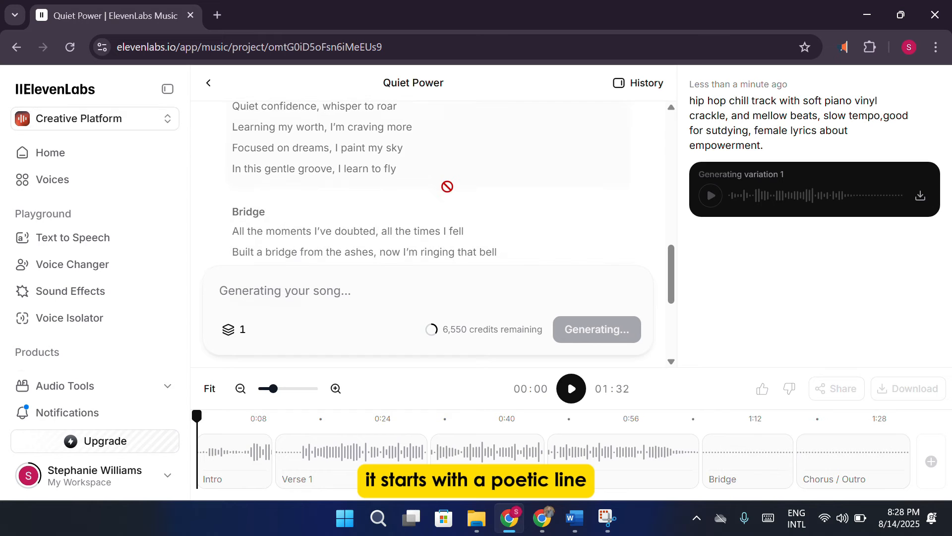
{"action": "scroll", "coordinate": [477, 177], "scroll_direction": "down", "scroll_amount": 3}
{"action": "scroll", "coordinate": [476, 177], "scroll_direction": "down", "scroll_amount": 2}
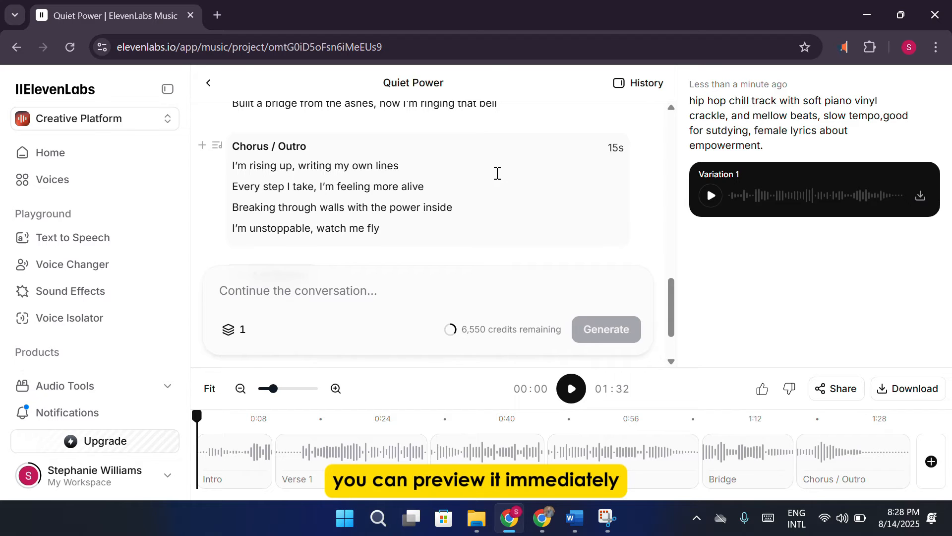
{"action": "left_click", "coordinate": [572, 389]}
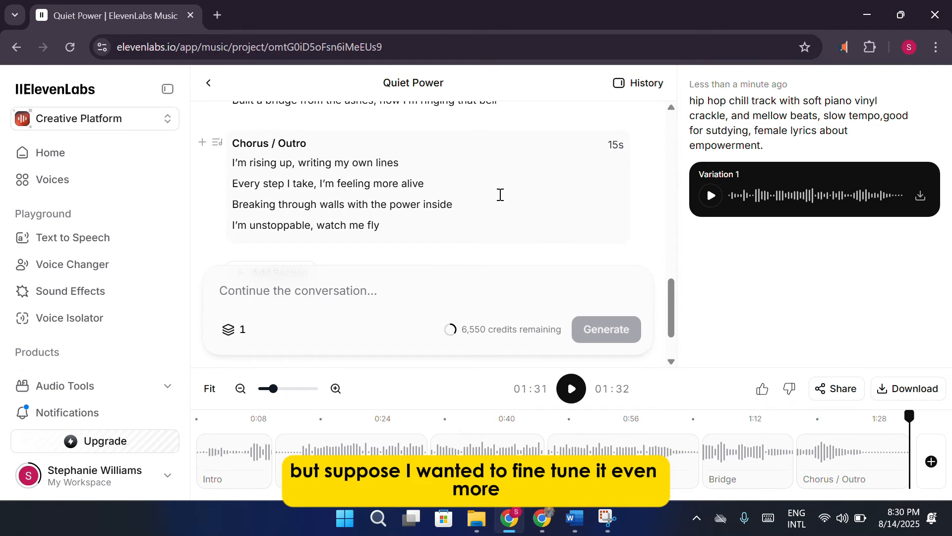
Request a revised version with the follow-up prompt "change the voice of female lead to a more soft and young voice".
{"action": "scroll", "coordinate": [506, 203], "scroll_direction": "up", "scroll_amount": 3}
{"action": "scroll", "coordinate": [513, 212], "scroll_direction": "down", "scroll_amount": 4}
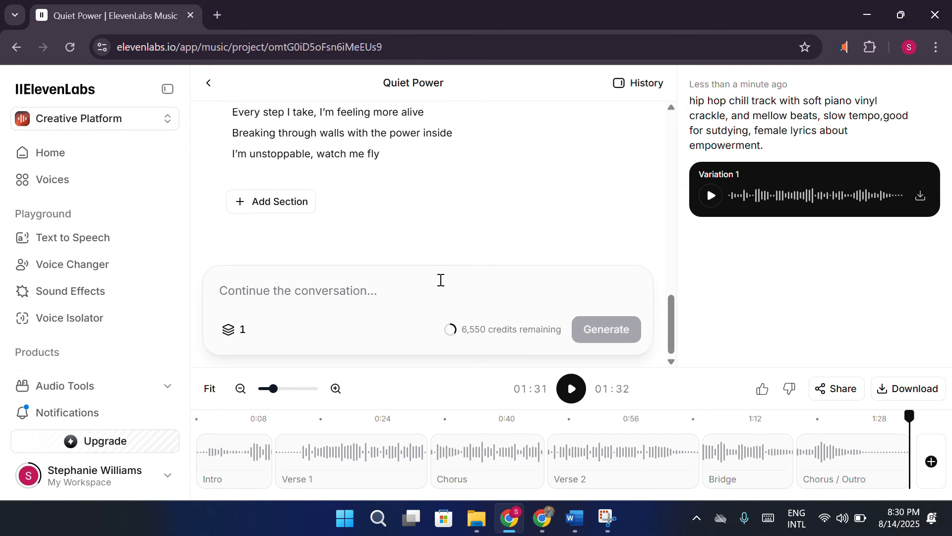
{"action": "type", "text": "change the voice of female lead to"}
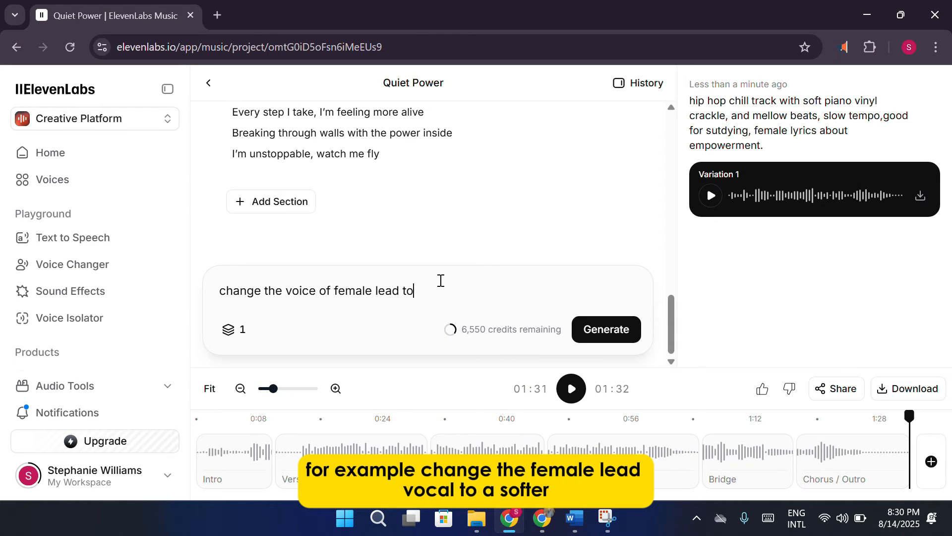
{"action": "type", "text": " a more soft and young"}
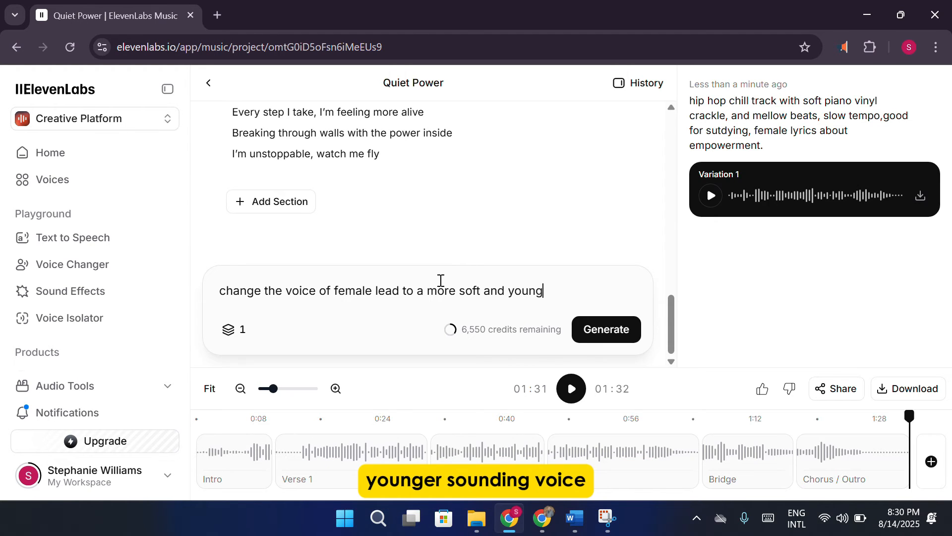
{"action": "type", "text": " voice"}
{"action": "key", "text": "Return"}
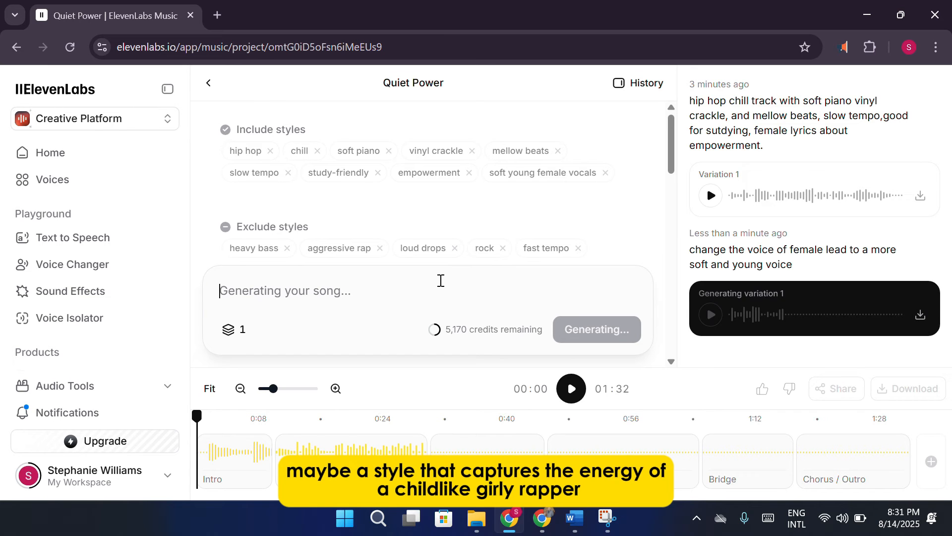
Look over the revised song's lyrics and play the new variation with the softer, younger female voice.
{"action": "scroll", "coordinate": [445, 207], "scroll_direction": "down", "scroll_amount": 5}
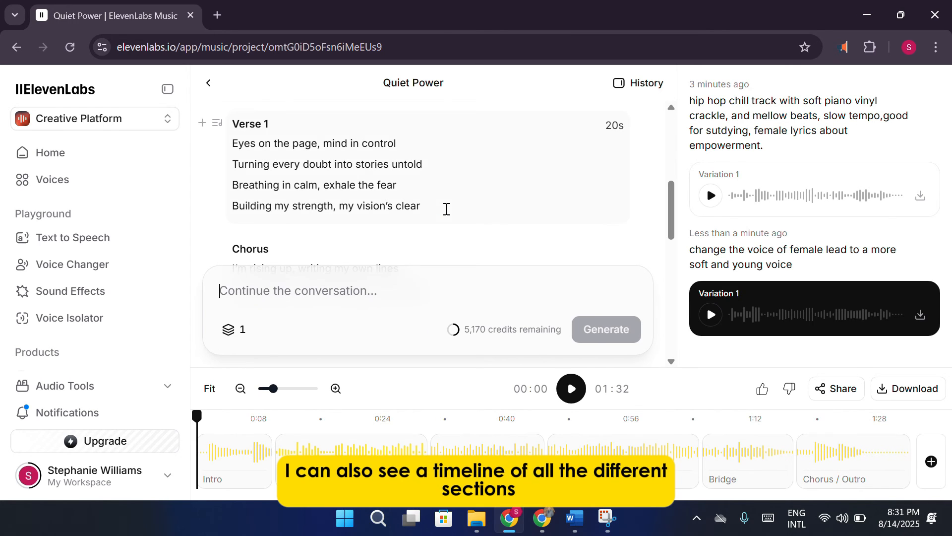
{"action": "left_click", "coordinate": [571, 390]}
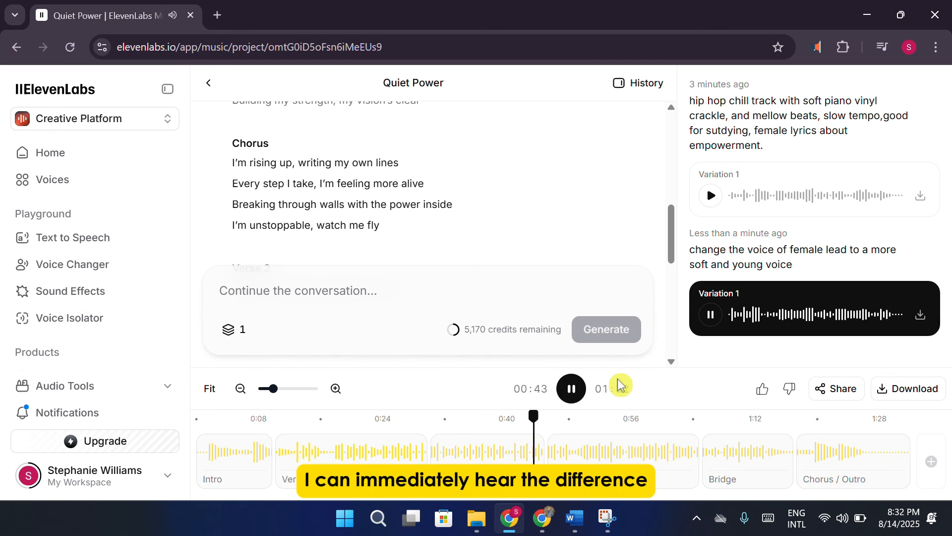
Pause the revised song, rewind the playhead to the start of the timeline, and return to the ElevenLabs home page.
{"action": "left_click", "coordinate": [571, 397]}
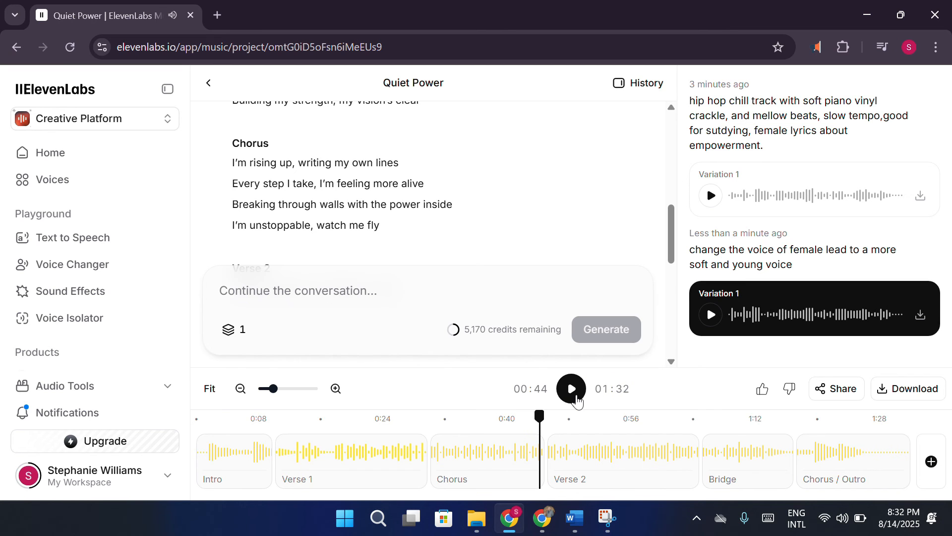
{"action": "left_click_drag", "start_coordinate": [539, 418], "coordinate": [141, 419]}
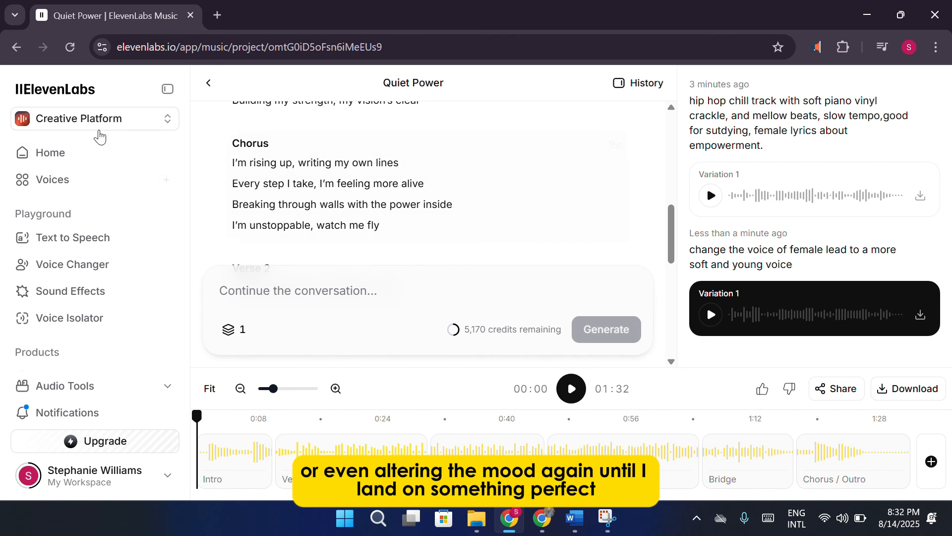
{"action": "left_click", "coordinate": [94, 154]}
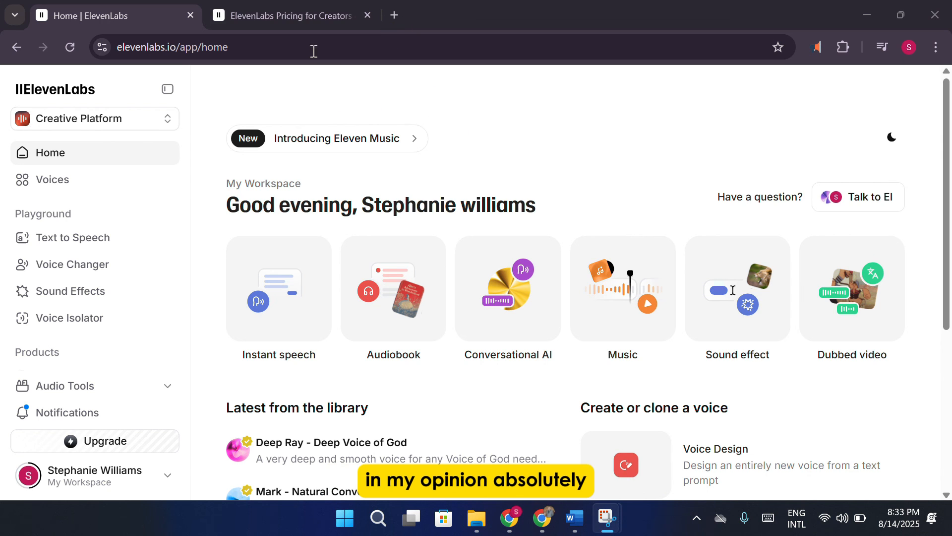
Review the ElevenLabs pricing plans from Free to Enterprise and the Text to Speech plan comparison table, and minimize the browser.
{"action": "left_click", "coordinate": [307, 17]}
{"action": "scroll", "coordinate": [559, 198], "scroll_direction": "down", "scroll_amount": 5}
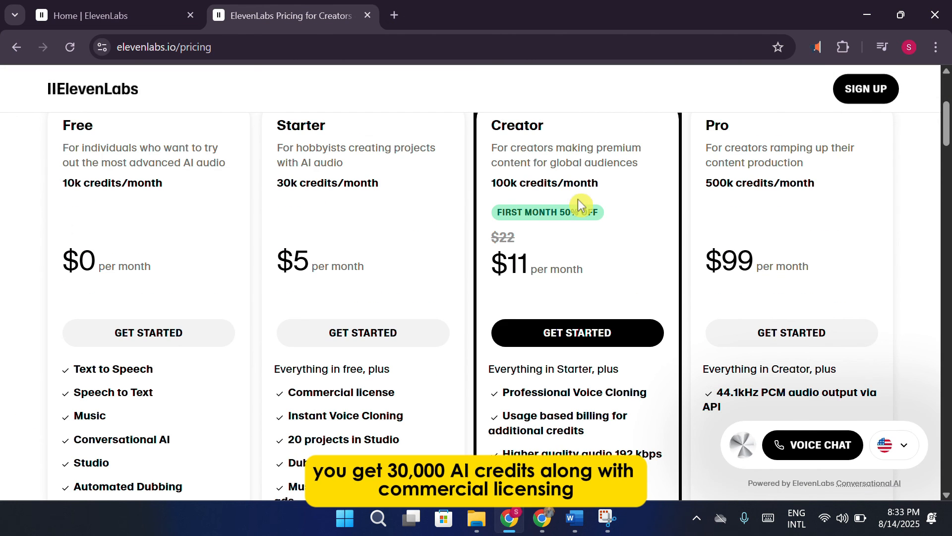
{"action": "scroll", "coordinate": [580, 203], "scroll_direction": "up", "scroll_amount": 2}
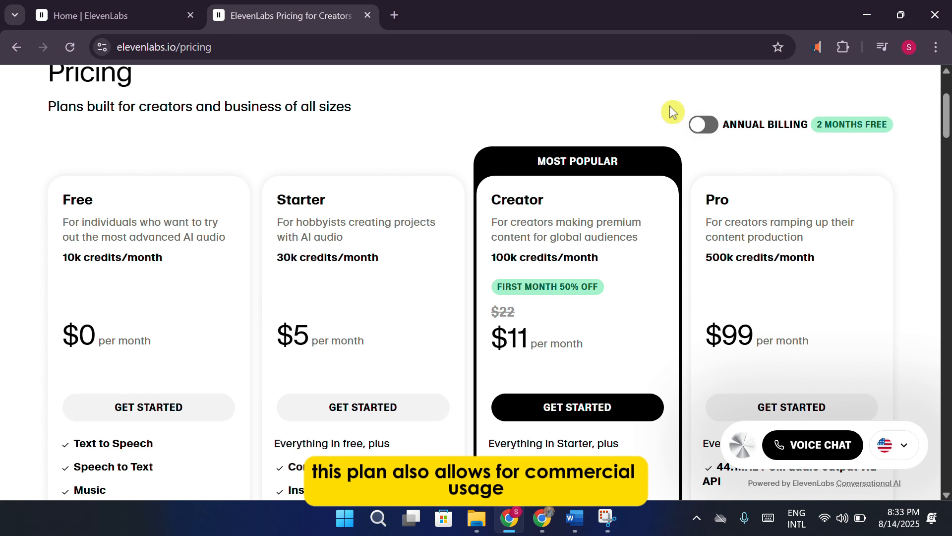
{"action": "scroll", "coordinate": [640, 208], "scroll_direction": "down", "scroll_amount": 20}
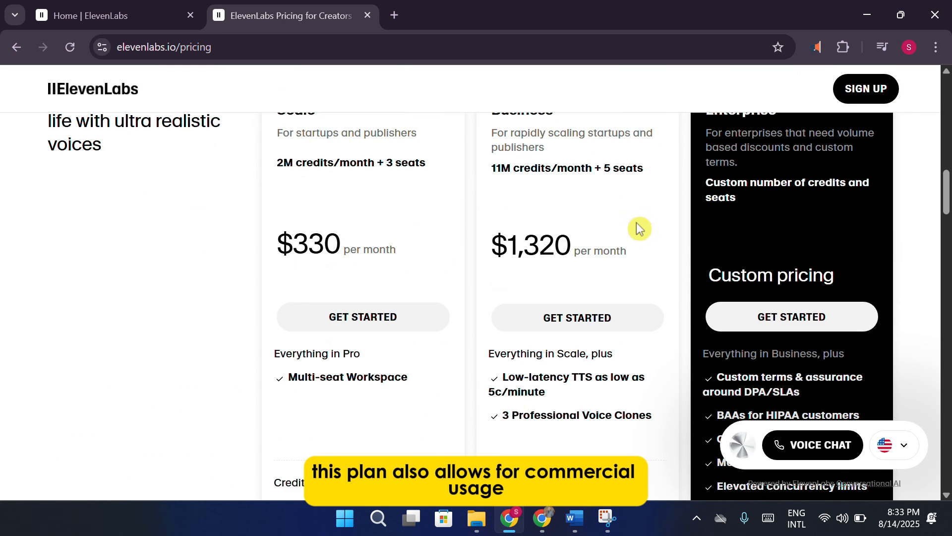
{"action": "scroll", "coordinate": [540, 345], "scroll_direction": "down", "scroll_amount": 1}
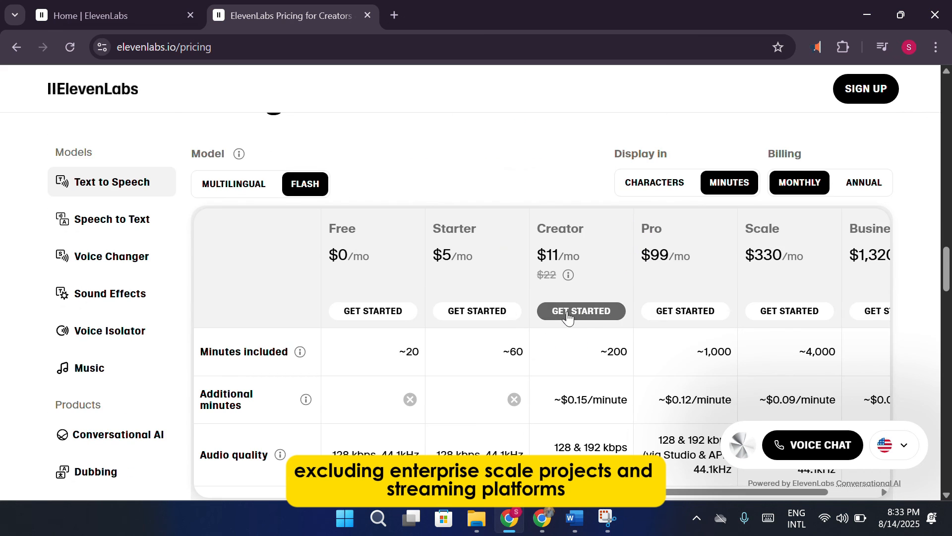
{"action": "scroll", "coordinate": [563, 312], "scroll_direction": "down", "scroll_amount": 1}
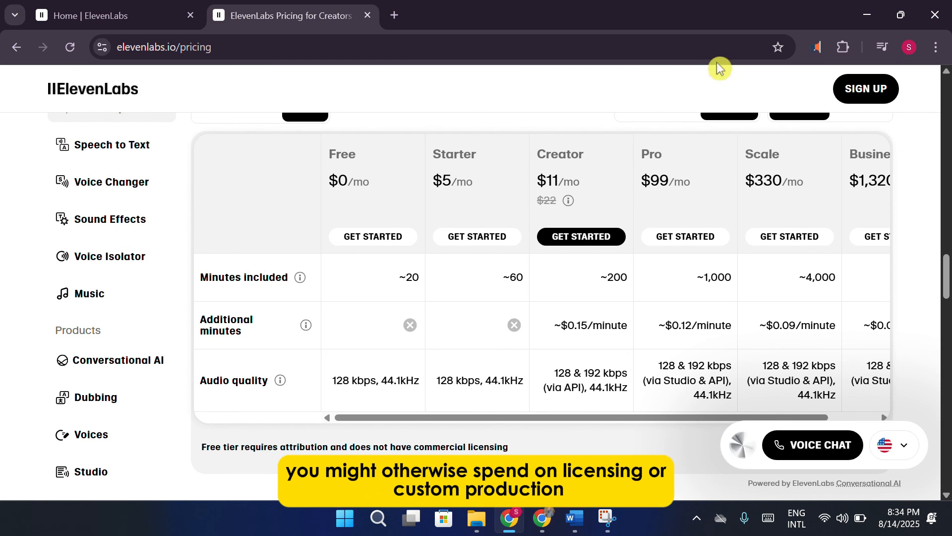
{"action": "left_click", "coordinate": [859, 19]}
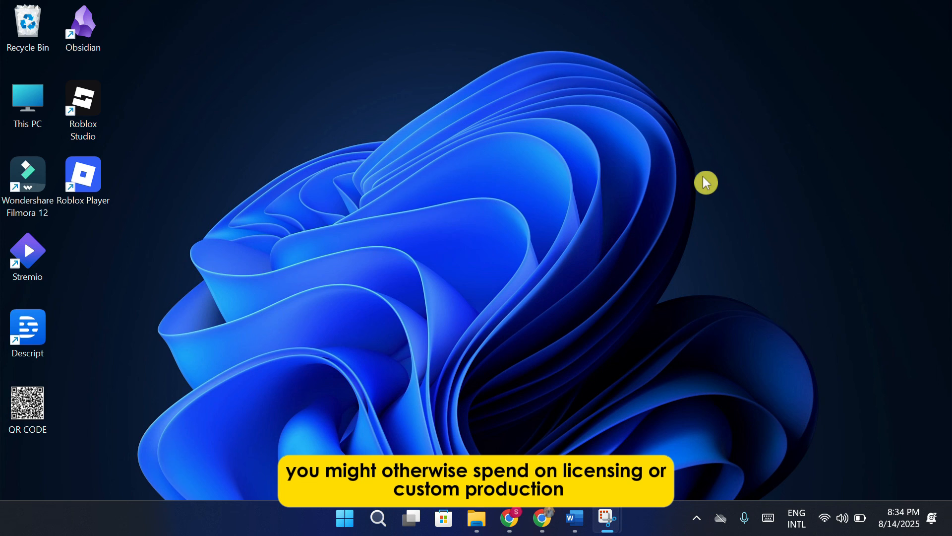